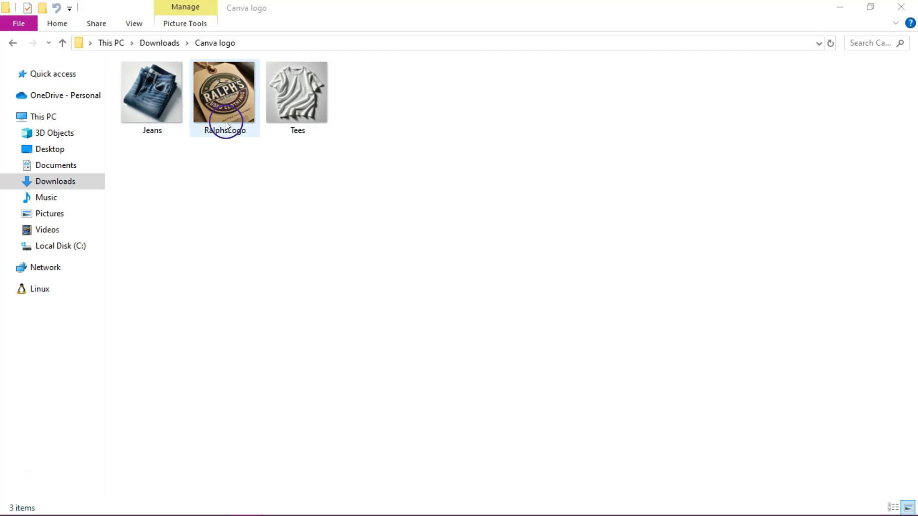
Step: Open the Tees picture in the Canva logo folder
{"action": "double_click", "coordinate": [308, 122]}
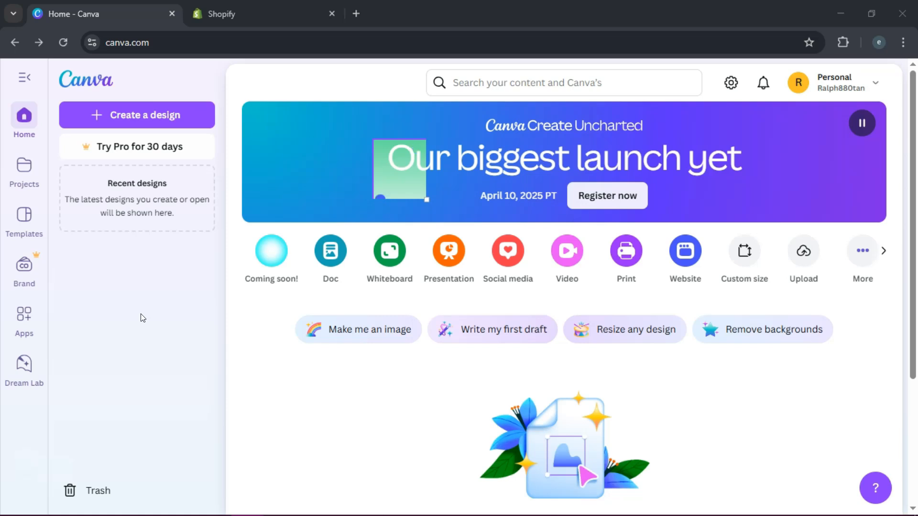
Step: Browse the website templates and filter them by the Landing Page theme
{"action": "left_click", "coordinate": [31, 221]}
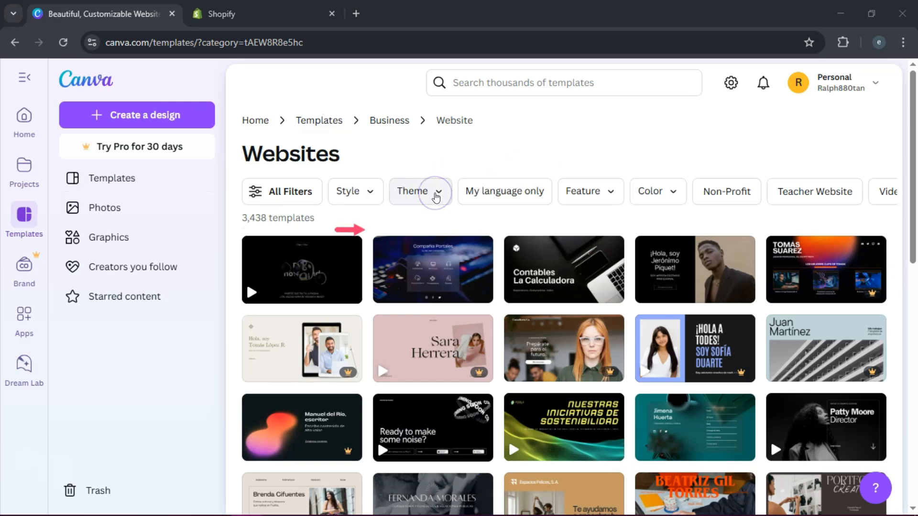
{"action": "left_click", "coordinate": [416, 192]}
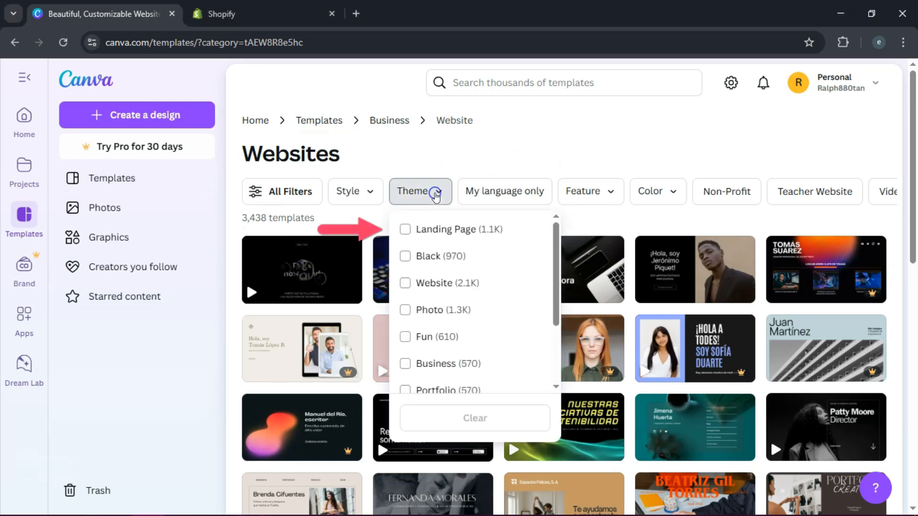
{"action": "left_click", "coordinate": [449, 228]}
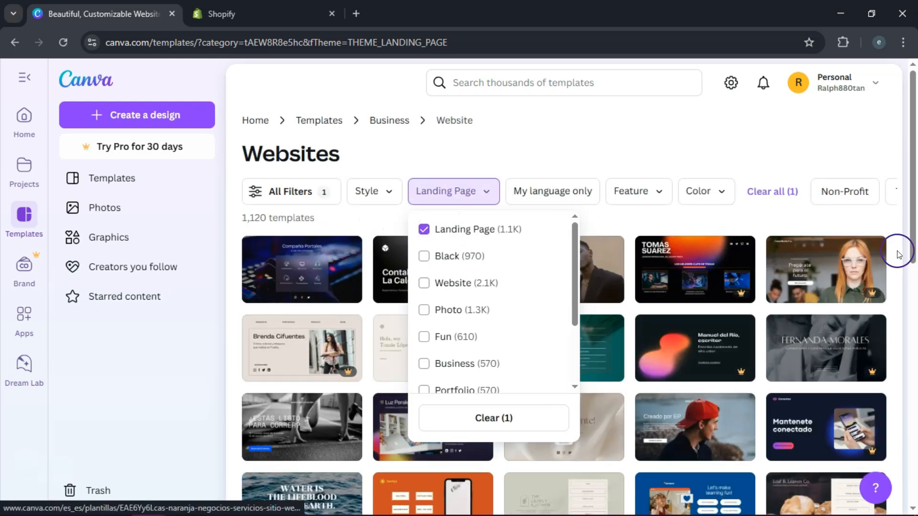
{"action": "left_click", "coordinate": [586, 145]}
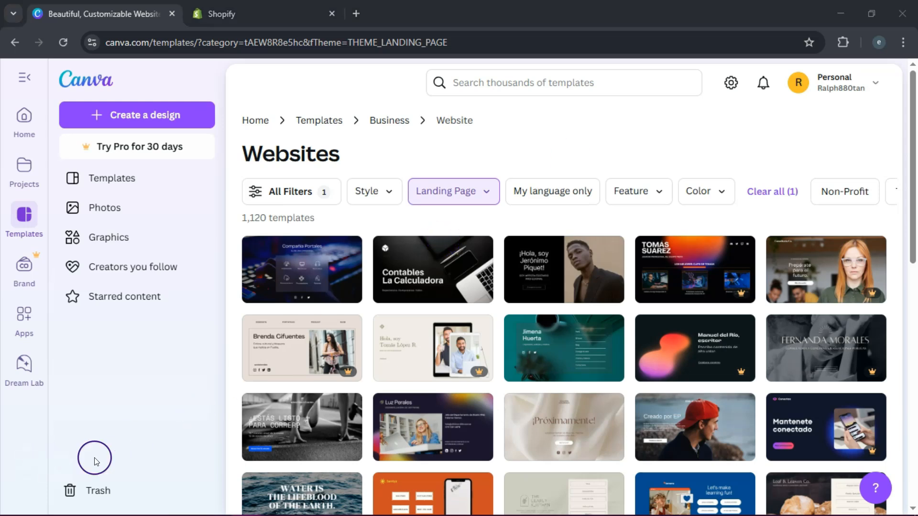
Step: Open the Light Beige Sleek and Simple Blogger Personal Website template for customizing
{"action": "scroll", "coordinate": [914, 151], "scroll_direction": "down", "scroll_amount": 7}
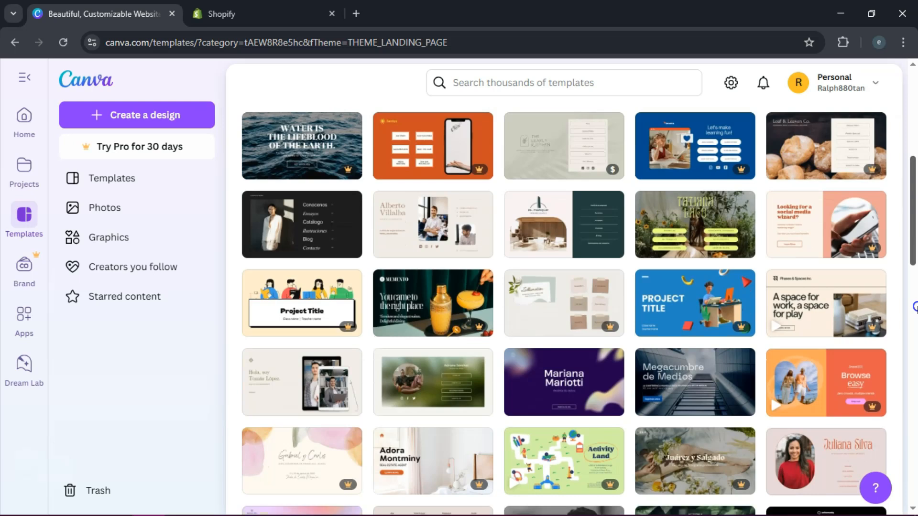
{"action": "scroll", "coordinate": [915, 306], "scroll_direction": "down", "scroll_amount": 5}
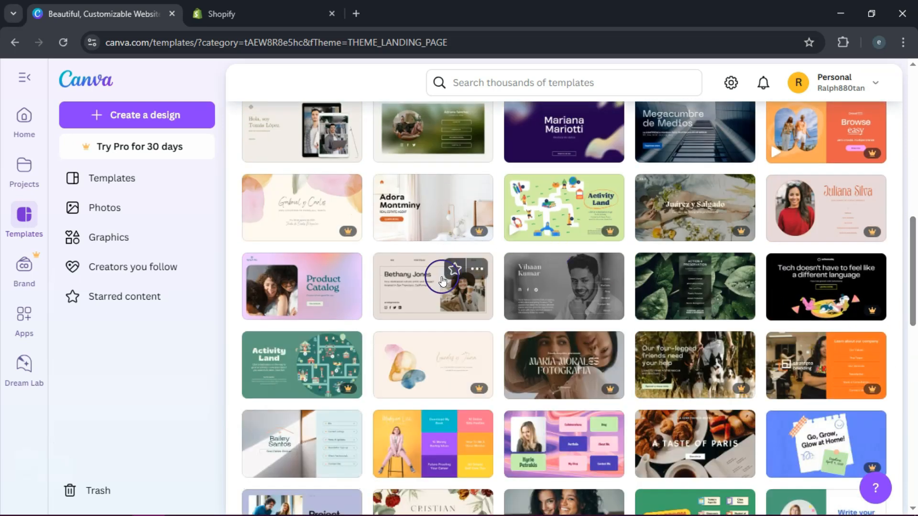
{"action": "left_click", "coordinate": [442, 281]}
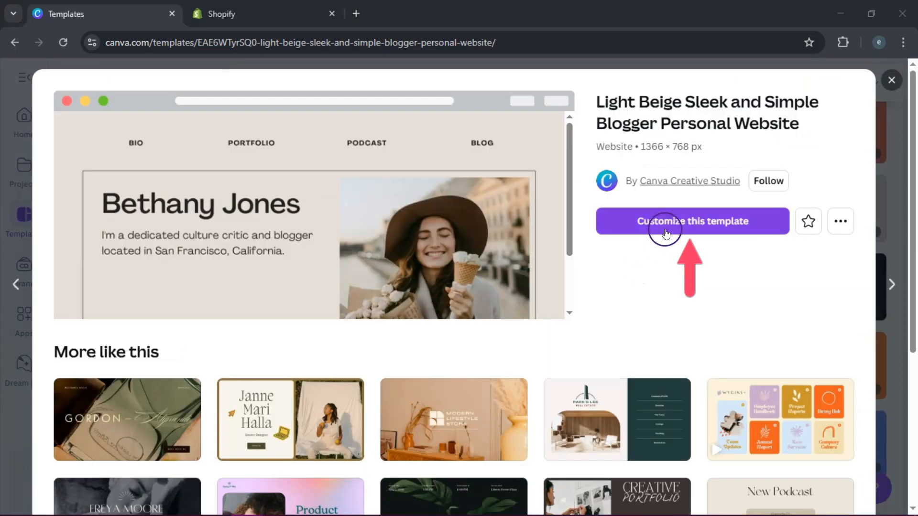
{"action": "left_click", "coordinate": [684, 221]}
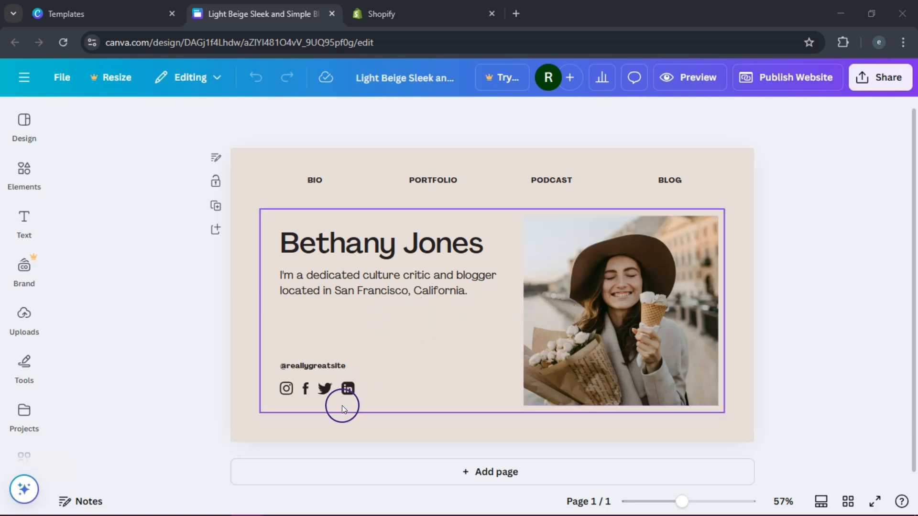
Step: Place the uploaded Ralph's Used Clothing logo on the page and shrink it to fit the header's left end
{"action": "scroll", "coordinate": [30, 421], "scroll_direction": "down", "scroll_amount": 1}
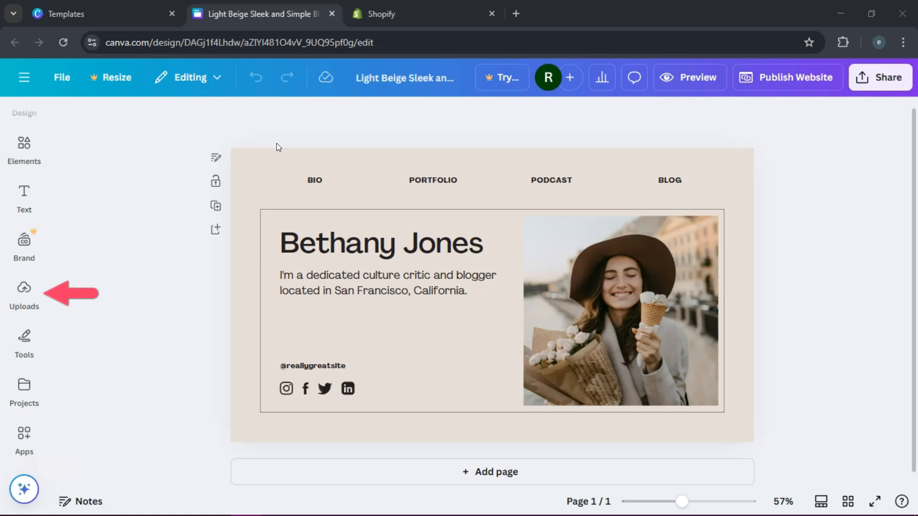
{"action": "left_click", "coordinate": [25, 292]}
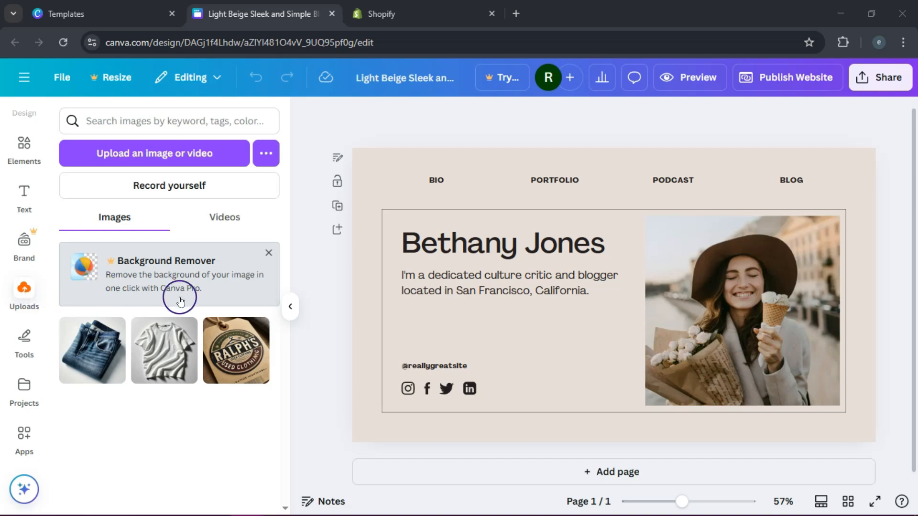
{"action": "left_click_drag", "start_coordinate": [255, 362], "coordinate": [420, 193]}
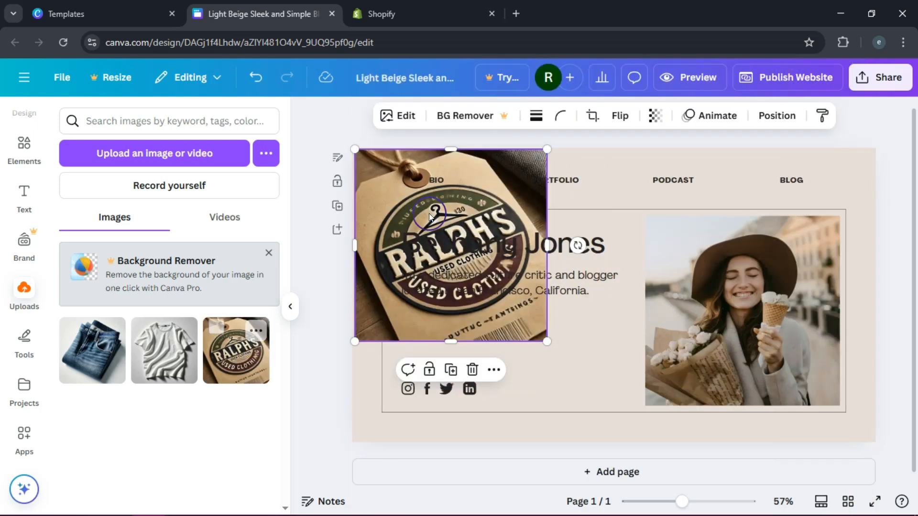
{"action": "left_click_drag", "start_coordinate": [544, 339], "coordinate": [493, 196]}
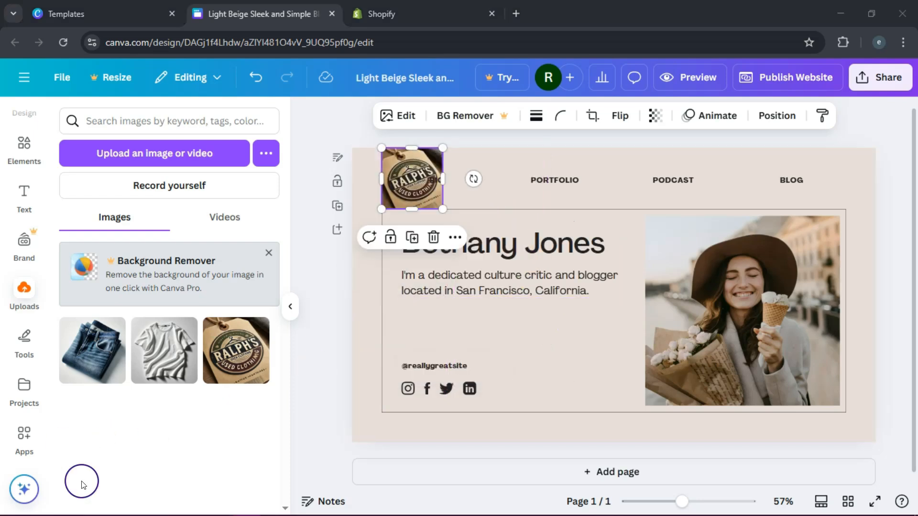
Step: Round the logo image's corners until it has a circular shape
{"action": "left_click", "coordinate": [561, 118]}
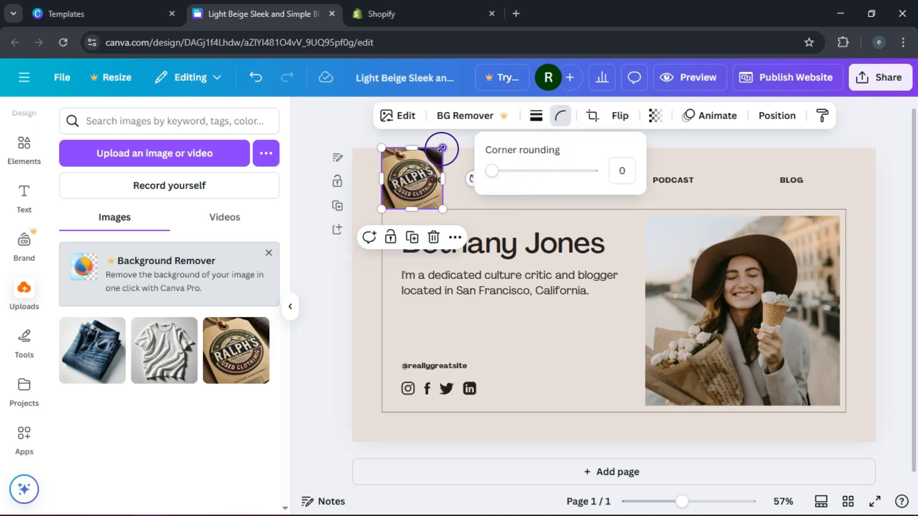
{"action": "left_click", "coordinate": [524, 177]}
{"action": "left_click", "coordinate": [544, 172]}
{"action": "left_click", "coordinate": [562, 171]}
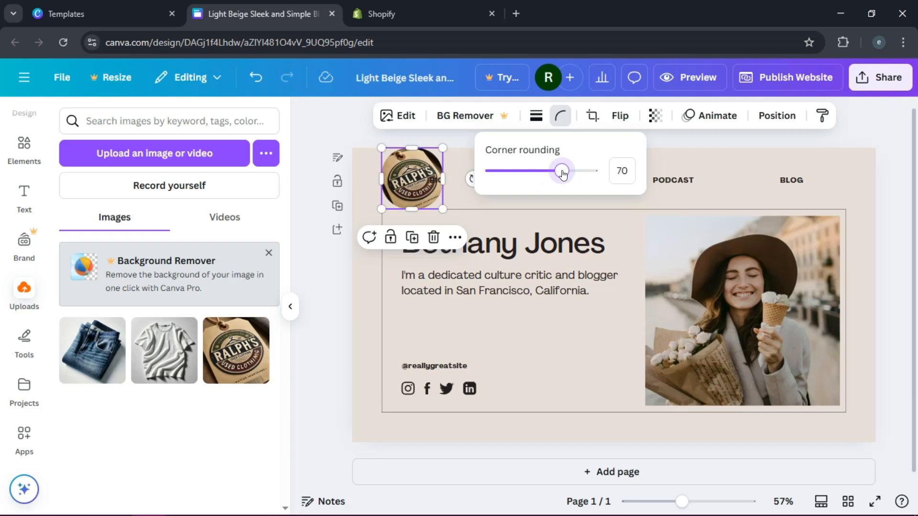
{"action": "left_click_drag", "start_coordinate": [562, 173], "coordinate": [568, 171]}
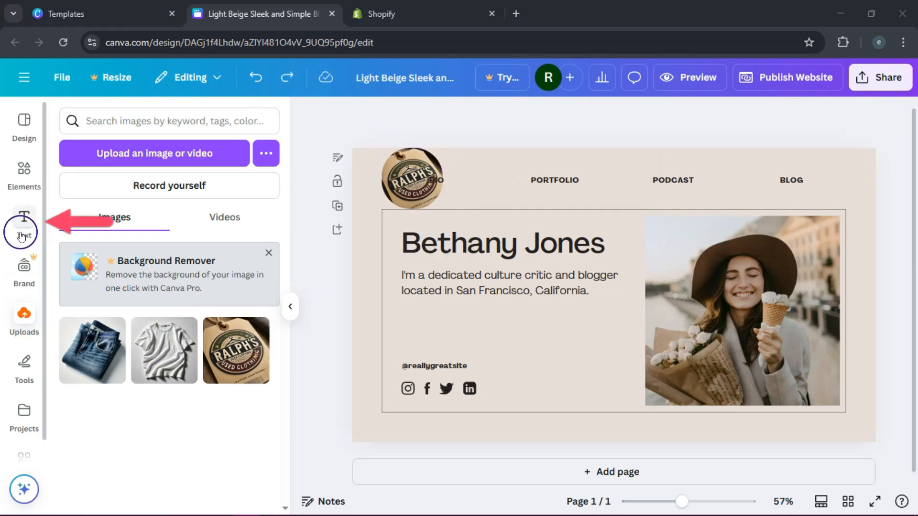
Step: Add a text box reading HOME and place it in the header row between the logo and PORTFOLIO
{"action": "left_click", "coordinate": [21, 234]}
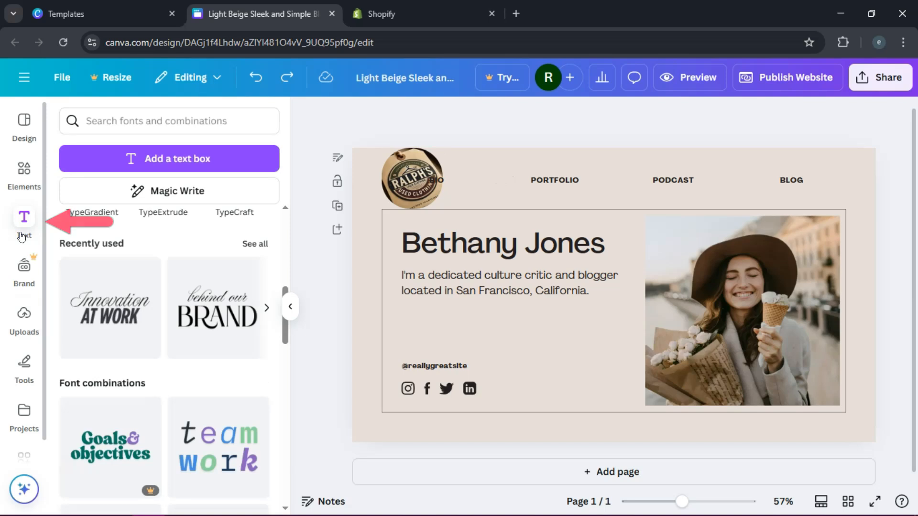
{"action": "left_click", "coordinate": [104, 235]}
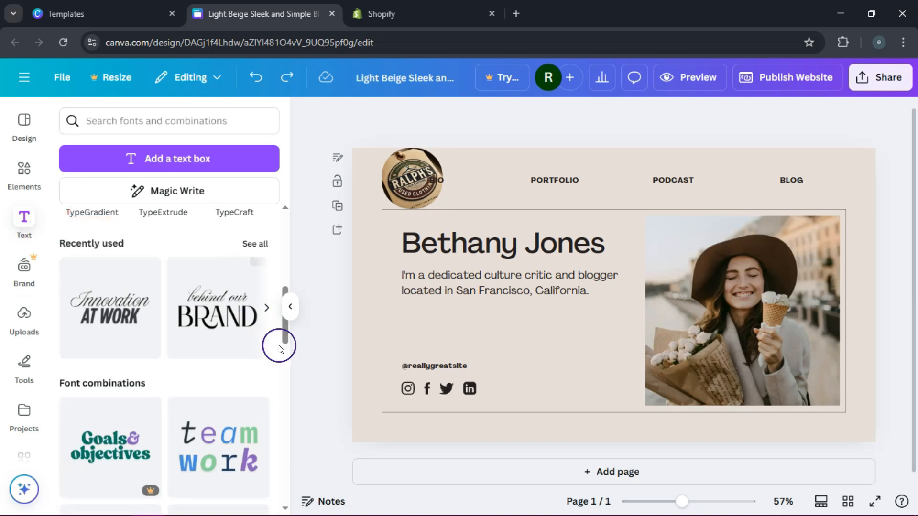
{"action": "left_click_drag", "start_coordinate": [287, 328], "coordinate": [290, 270]}
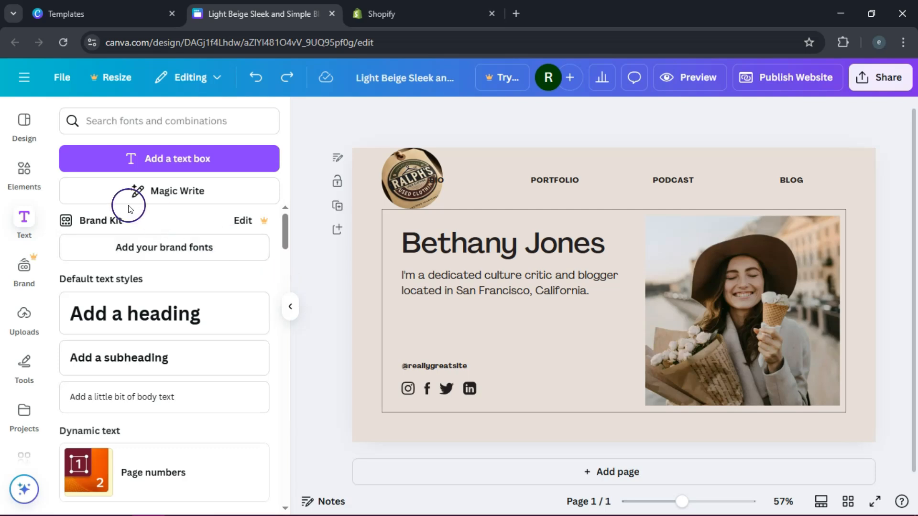
{"action": "left_click", "coordinate": [163, 167]}
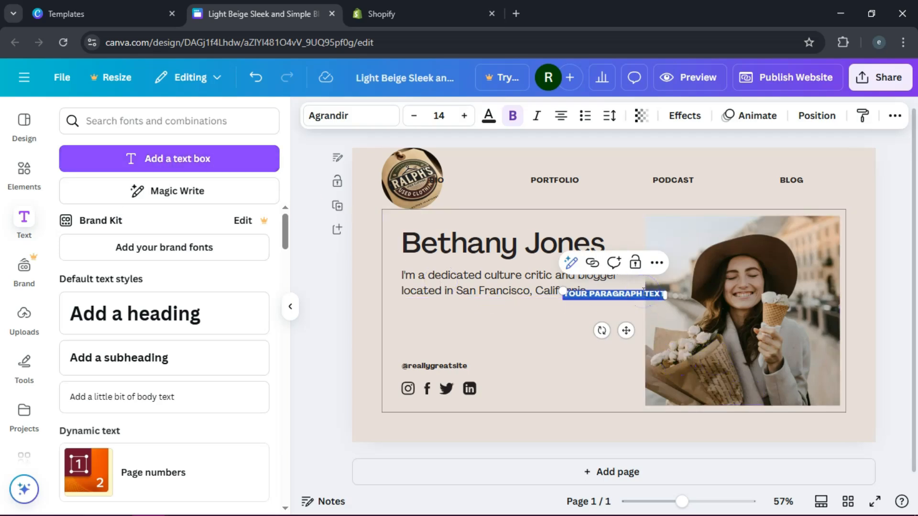
{"action": "type", "text": "HOME"}
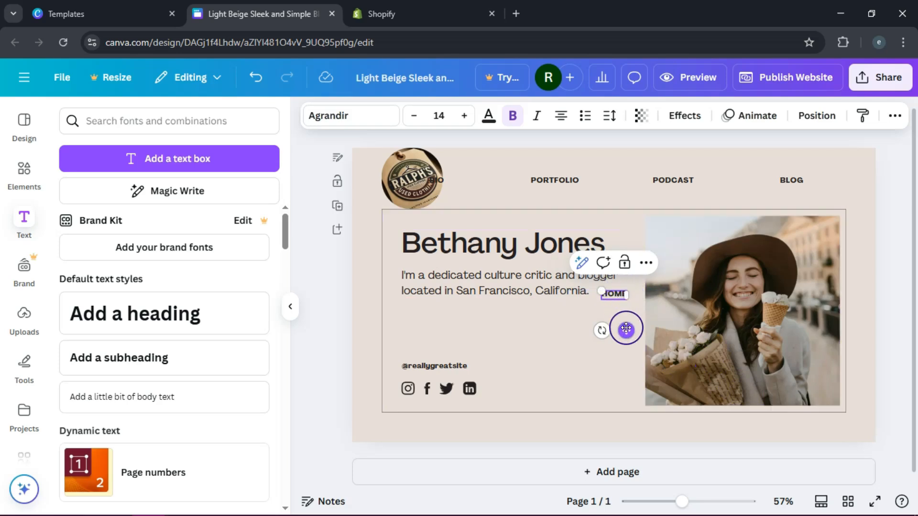
{"action": "left_click_drag", "start_coordinate": [628, 331], "coordinate": [493, 217]}
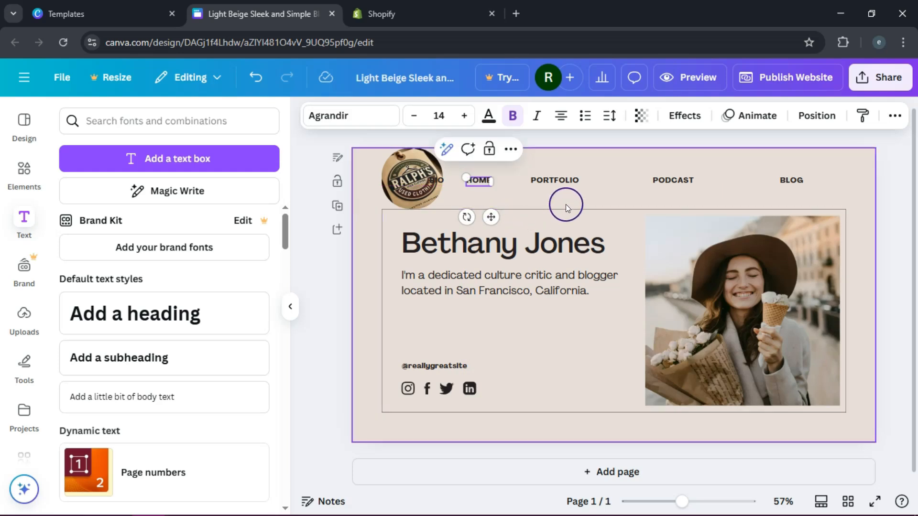
{"action": "left_click", "coordinate": [770, 162]}
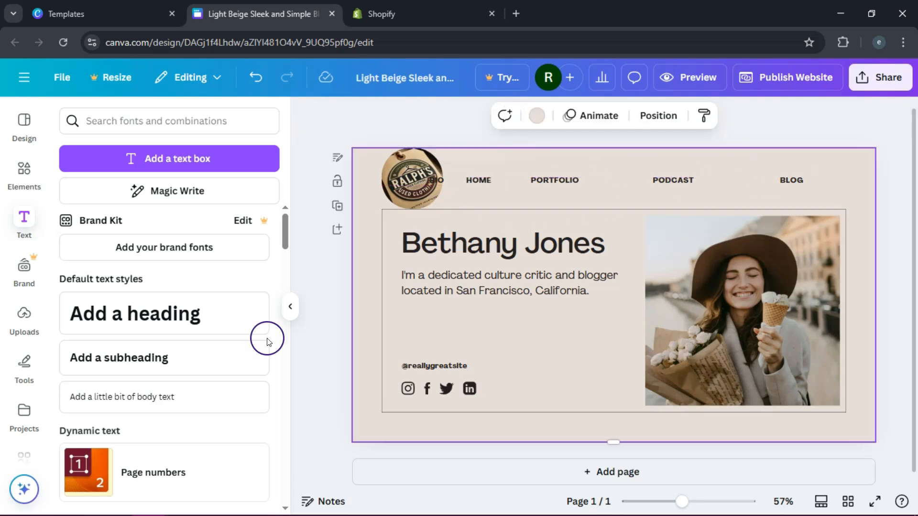
Step: Replace the PORTFOLIO header label with SHOP
{"action": "left_click", "coordinate": [558, 184]}
{"action": "double_click", "coordinate": [595, 181]}
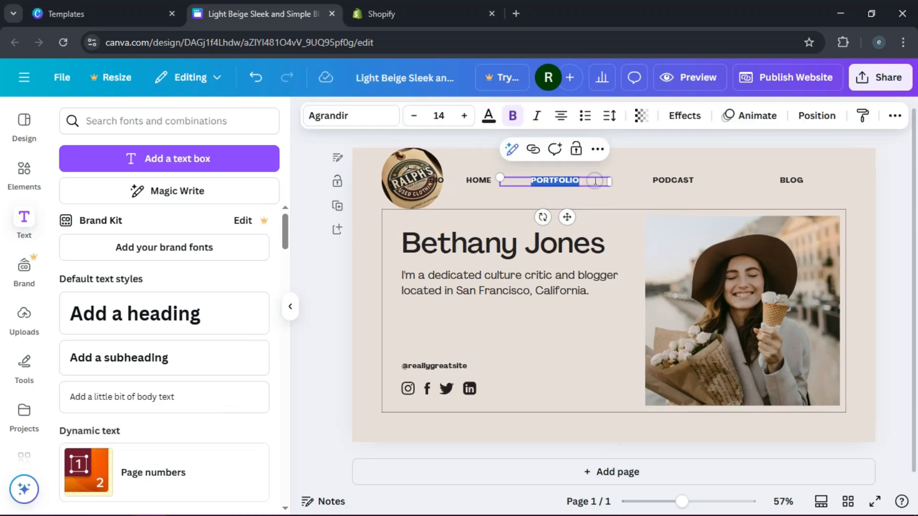
{"action": "key", "text": "BackSpace"}
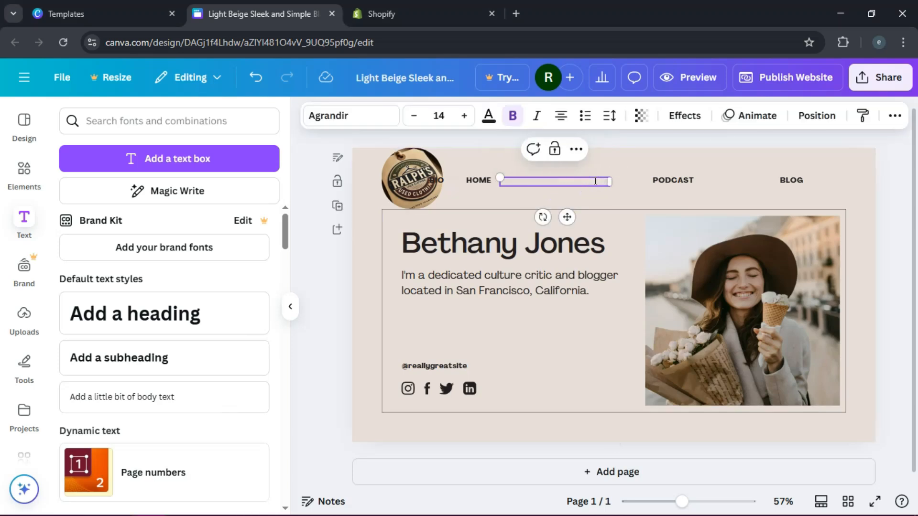
{"action": "type", "text": "SH"}
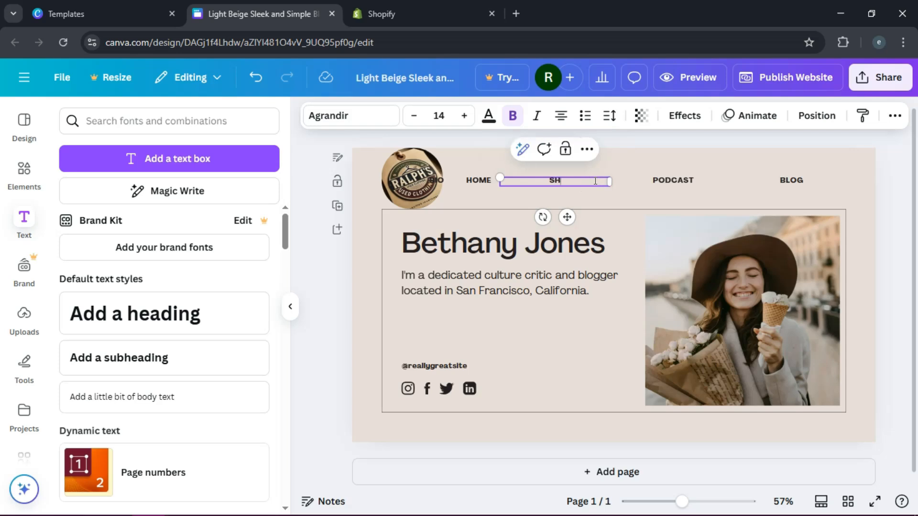
{"action": "type", "text": "OP"}
Step: Replace the PODCAST header label with ABOUT US
{"action": "left_click", "coordinate": [694, 177]}
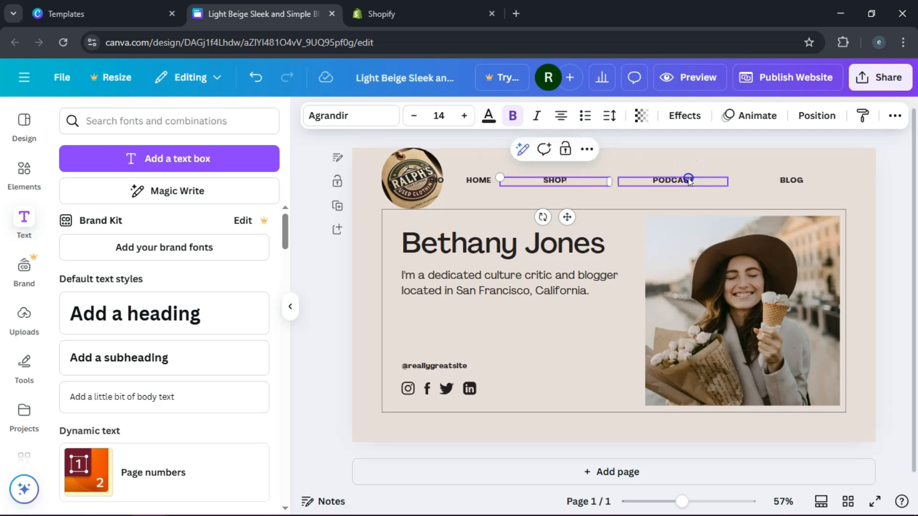
{"action": "double_click", "coordinate": [687, 179]}
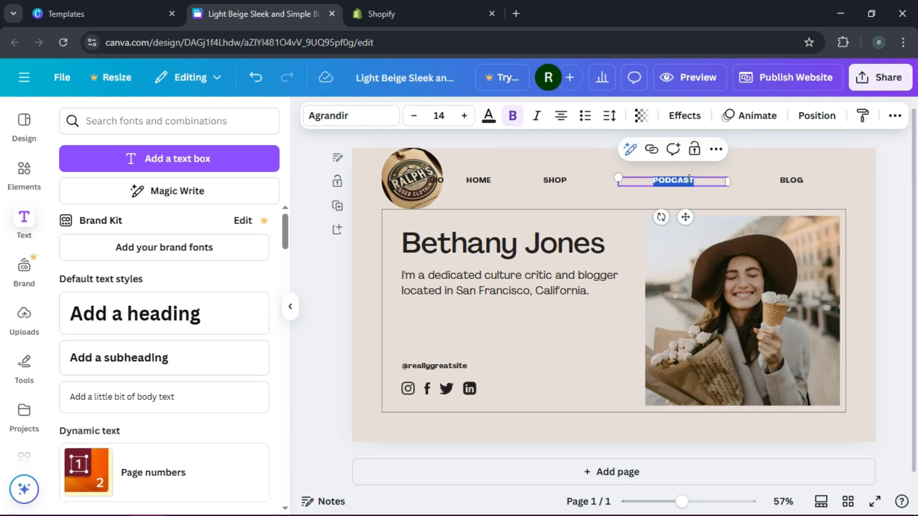
{"action": "type", "text": "ABOUT US"}
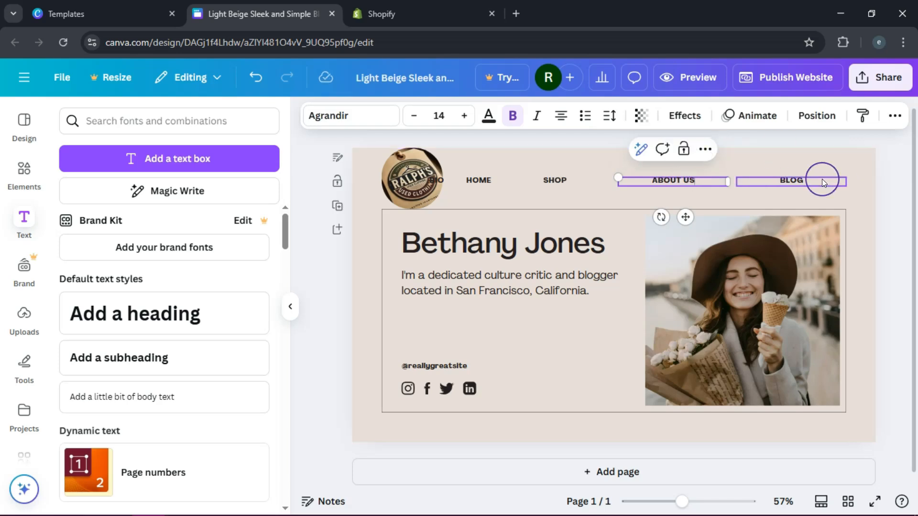
{"action": "key", "text": "BackSpace"}
{"action": "type", "text": "S"}
Step: Replace the BLOG header label with CONTACT
{"action": "double_click", "coordinate": [813, 177]}
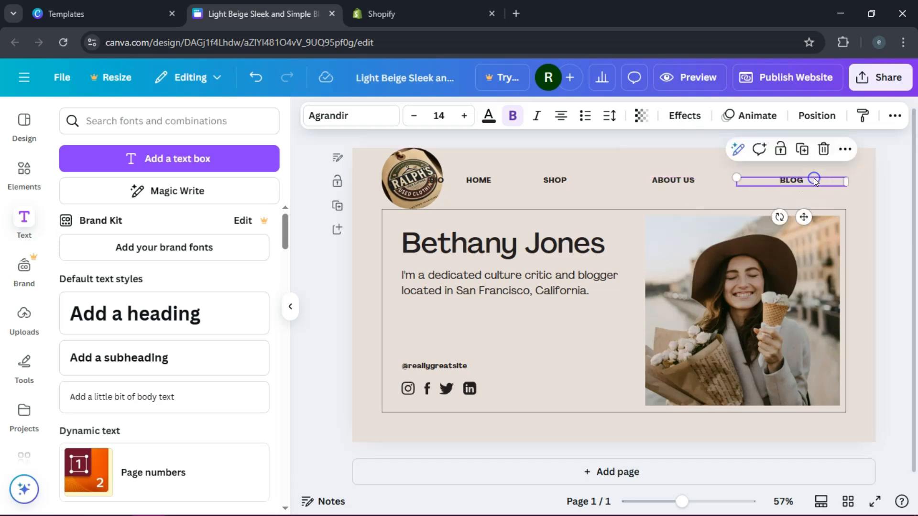
{"action": "type", "text": "CONTACT"}
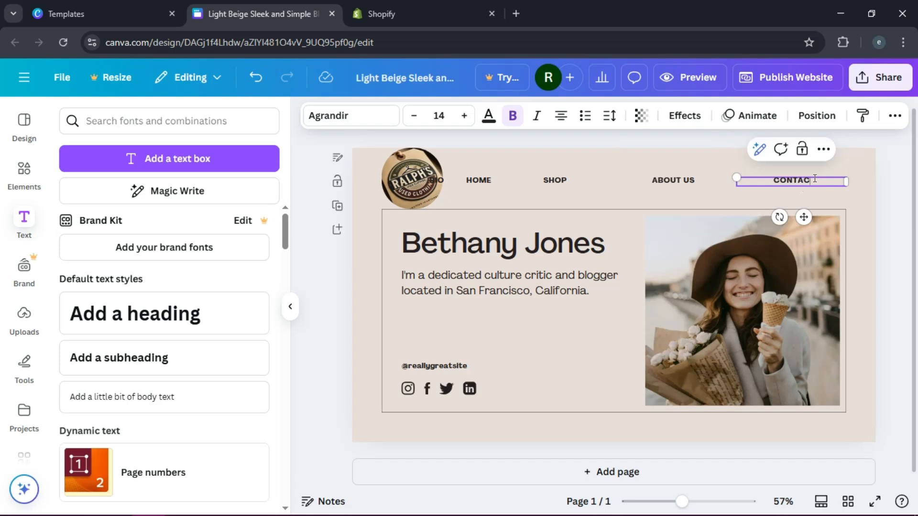
{"action": "key", "text": "BackSpace"}
{"action": "key", "text": "BackSpace"}
{"action": "key", "text": "BackSpace"}
{"action": "key", "text": "BackSpace"}
{"action": "type", "text": "ONTACT"}
{"action": "left_click", "coordinate": [850, 162]}
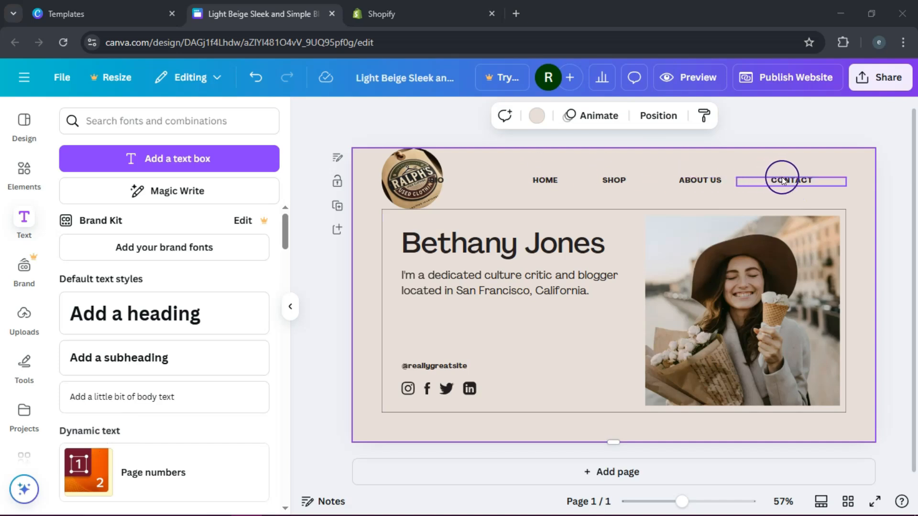
Step: Move the SHOP label slightly to the right in the header row, closer to ABOUT US
{"action": "left_click", "coordinate": [616, 180]}
{"action": "left_click_drag", "start_coordinate": [617, 180], "coordinate": [631, 179]}
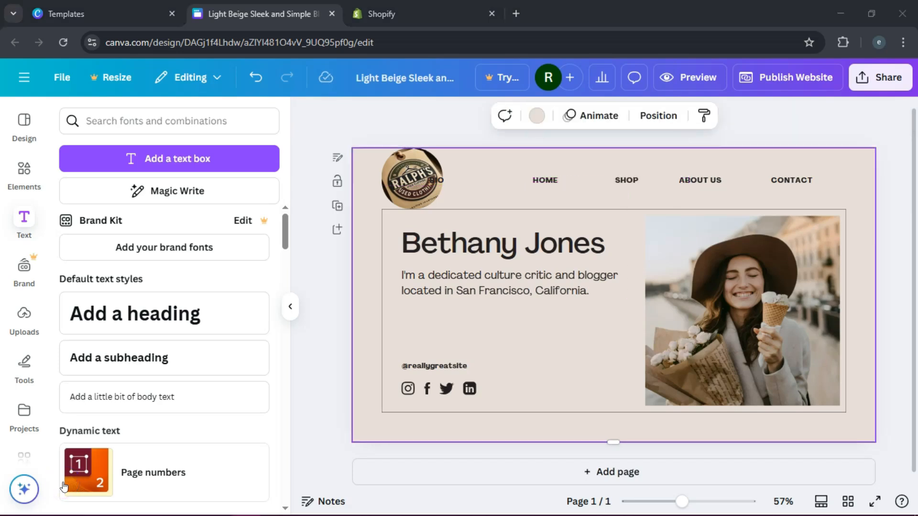
{"action": "left_click", "coordinate": [293, 454]}
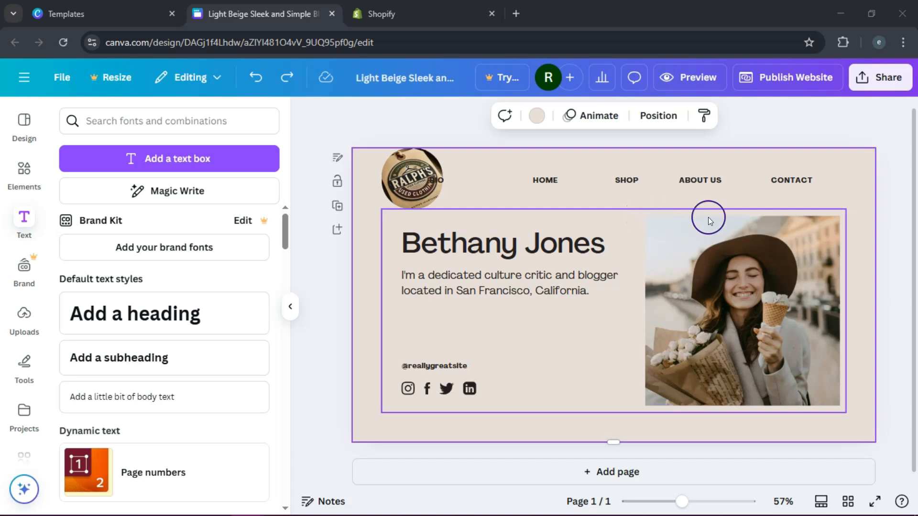
Step: Replace the portrait photo of the woman with the recently used clothing-rack photo and enlarge it in the upper right of the content frame
{"action": "left_click", "coordinate": [767, 299]}
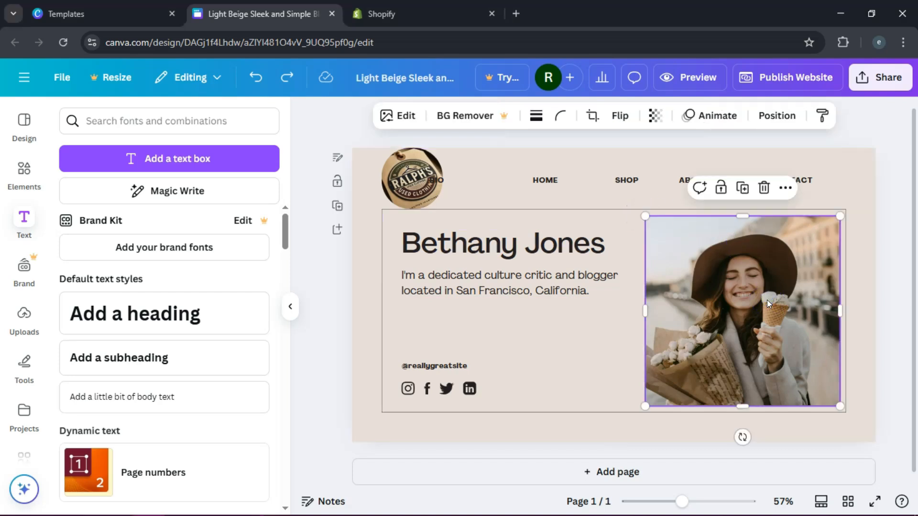
{"action": "left_click", "coordinate": [26, 180]}
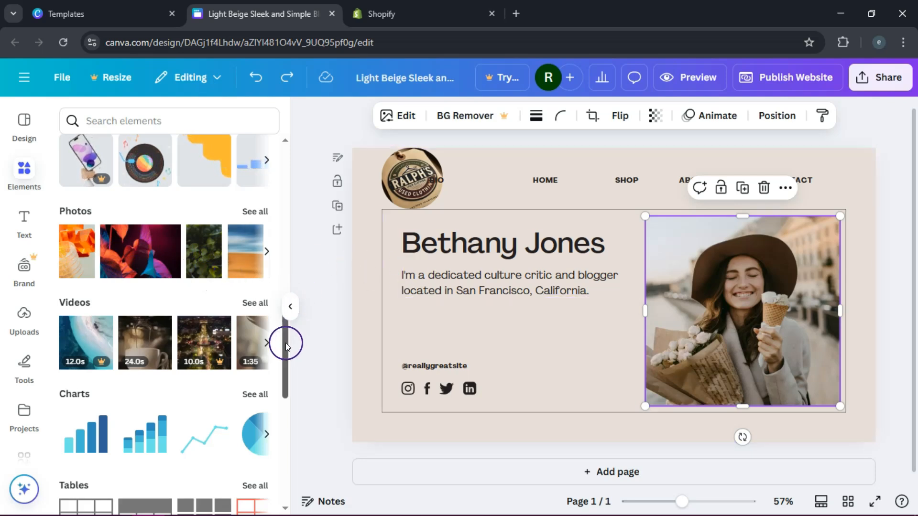
{"action": "left_click_drag", "start_coordinate": [285, 345], "coordinate": [301, 152]}
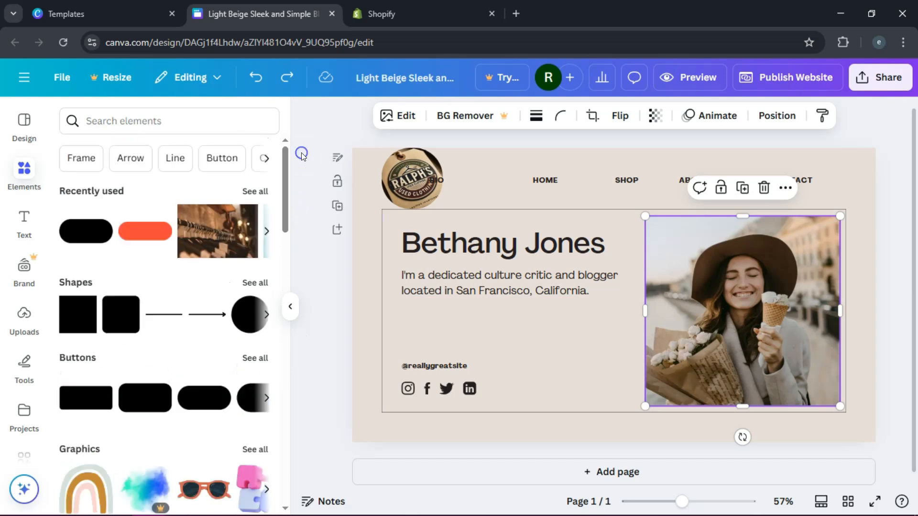
{"action": "left_click", "coordinate": [219, 240]}
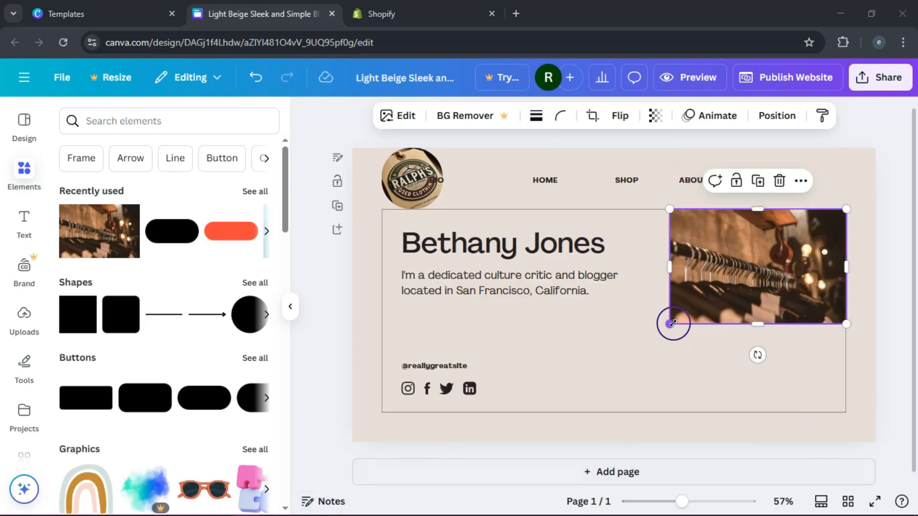
{"action": "left_click_drag", "start_coordinate": [671, 324], "coordinate": [652, 396]}
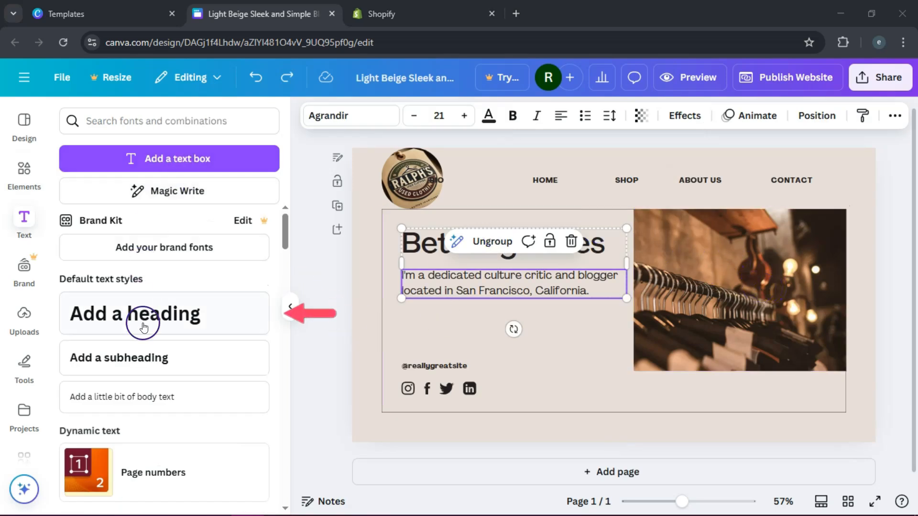
{"action": "left_click", "coordinate": [123, 318]}
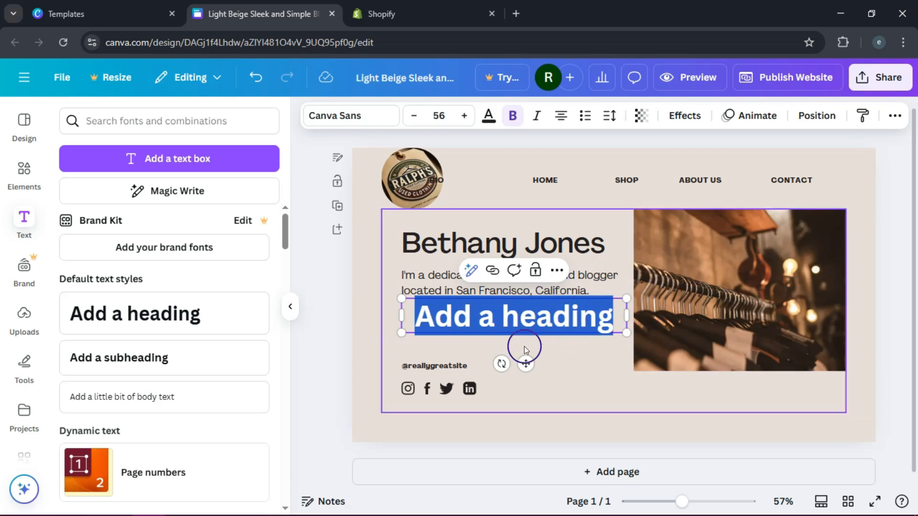
{"action": "left_click", "coordinate": [577, 377]}
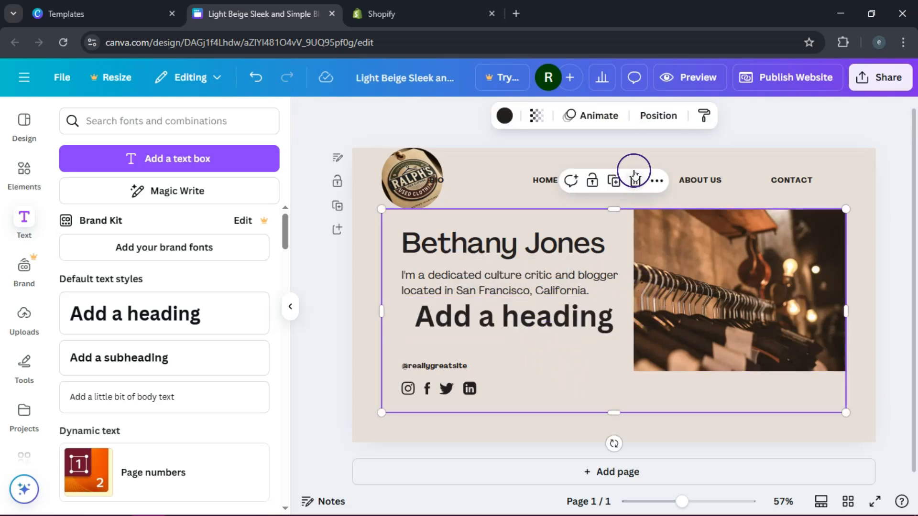
{"action": "left_click", "coordinate": [528, 318]}
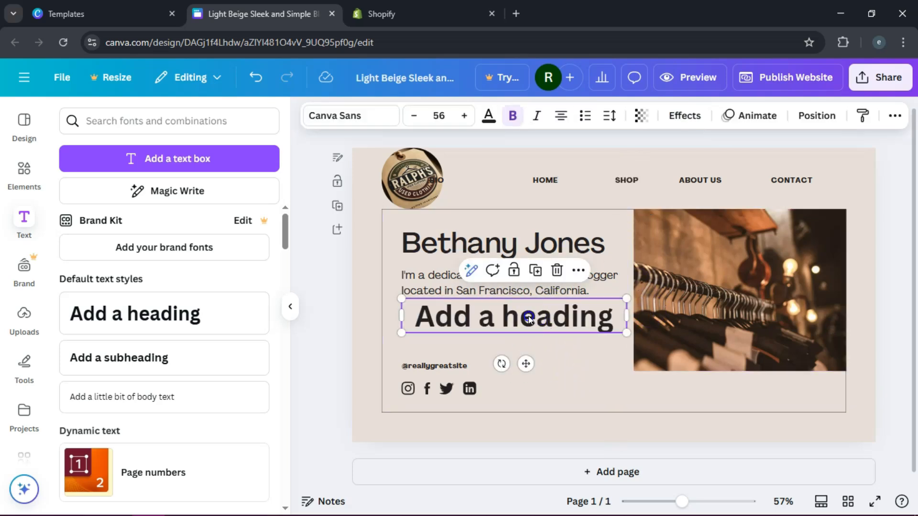
{"action": "left_click", "coordinate": [545, 270]}
Step: Replace the main heading text with "Ralph's Used Clothing"
{"action": "left_click", "coordinate": [537, 250]}
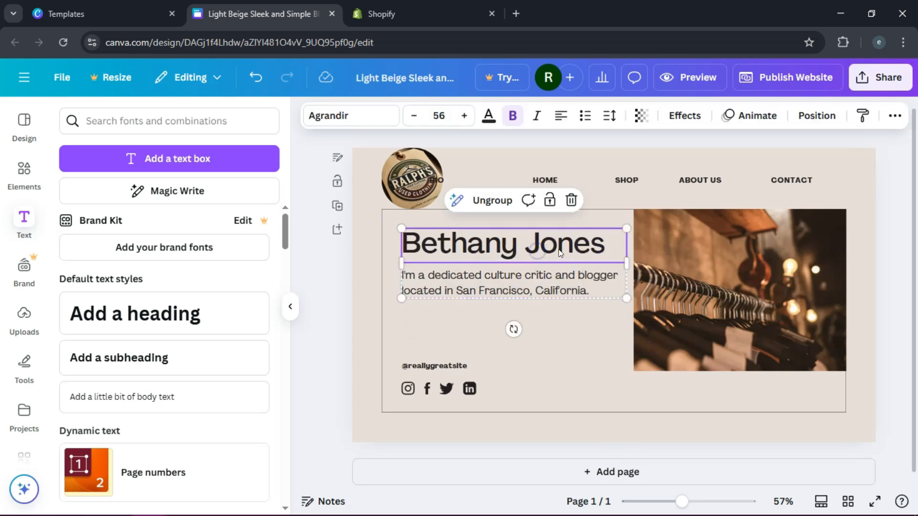
{"action": "double_click", "coordinate": [593, 243]}
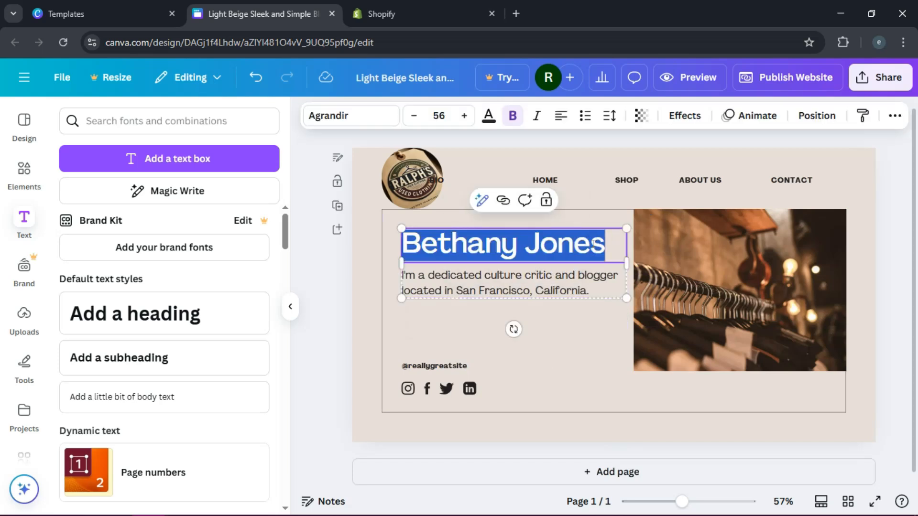
{"action": "key", "text": "BackSpace"}
{"action": "type", "text": "Ral"}
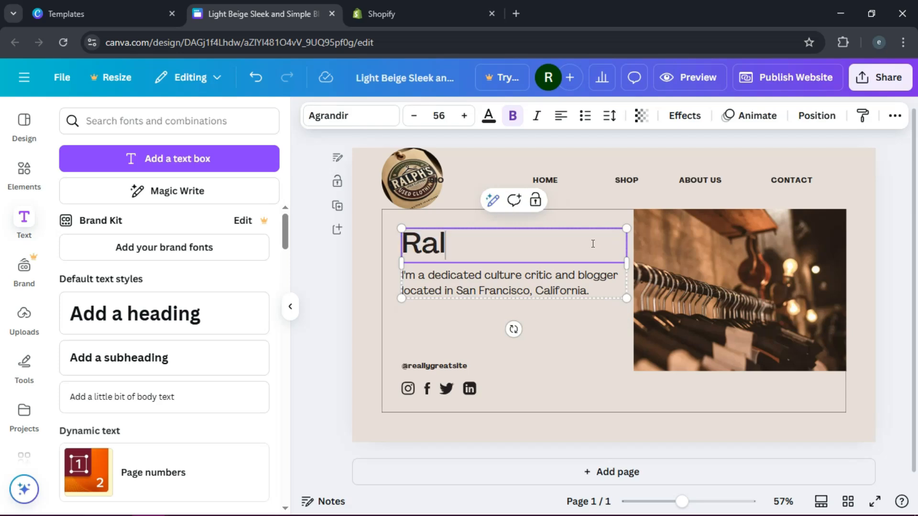
{"action": "type", "text": "ph's "}
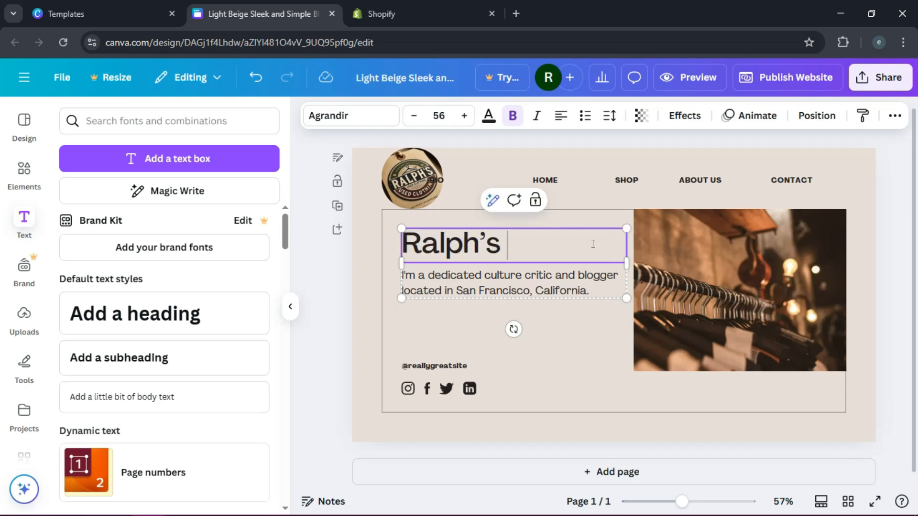
{"action": "type", "text": "Used Clothing"}
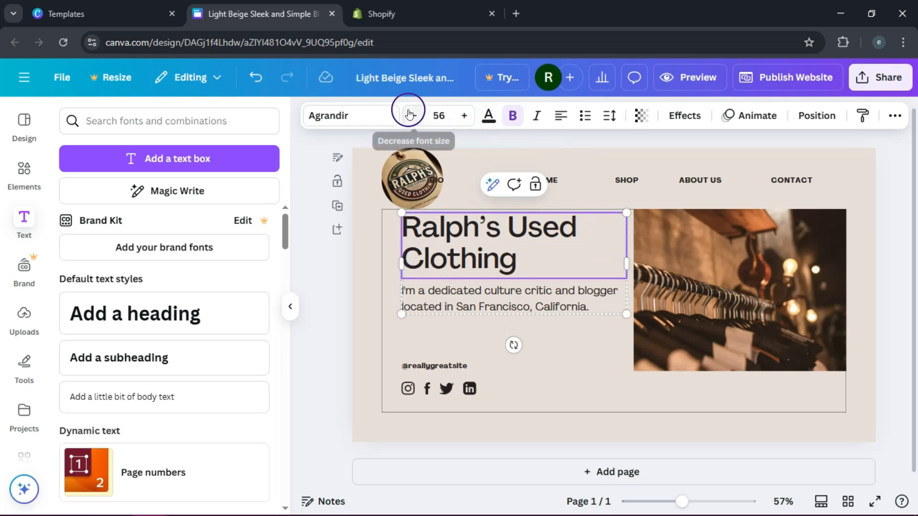
Step: Reduce the main heading's font size to 42 so the store name fits on one line
{"action": "left_click", "coordinate": [410, 115]}
{"action": "left_click", "coordinate": [412, 116]}
{"action": "left_click", "coordinate": [413, 117]}
{"action": "left_click", "coordinate": [413, 117]}
{"action": "left_click", "coordinate": [413, 117]}
{"action": "left_click", "coordinate": [413, 117]}
{"action": "left_click", "coordinate": [413, 117]}
{"action": "left_click", "coordinate": [413, 117]}
{"action": "left_click", "coordinate": [413, 117]}
{"action": "left_click", "coordinate": [413, 118]}
{"action": "left_click", "coordinate": [413, 118]}
{"action": "left_click", "coordinate": [413, 117]}
{"action": "left_click", "coordinate": [414, 118]}
{"action": "left_click", "coordinate": [414, 117]}
{"action": "left_click", "coordinate": [414, 118]}
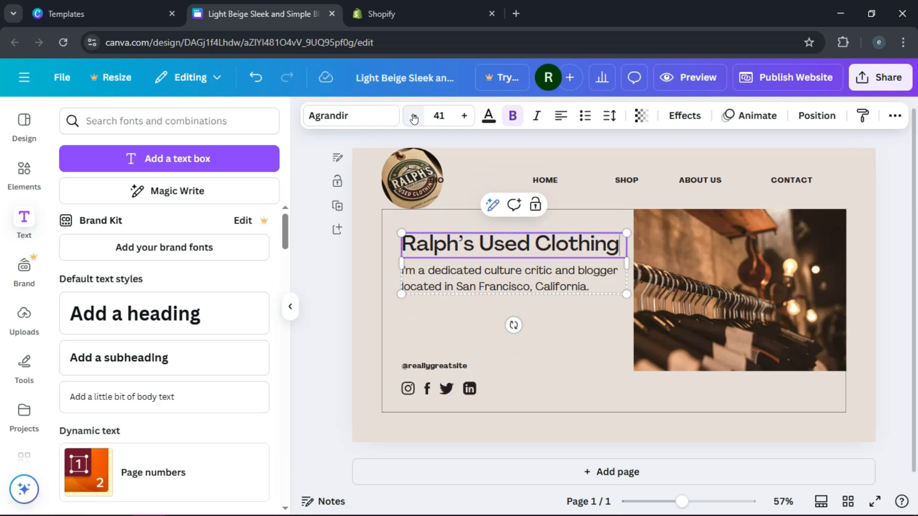
{"action": "left_click", "coordinate": [465, 117]}
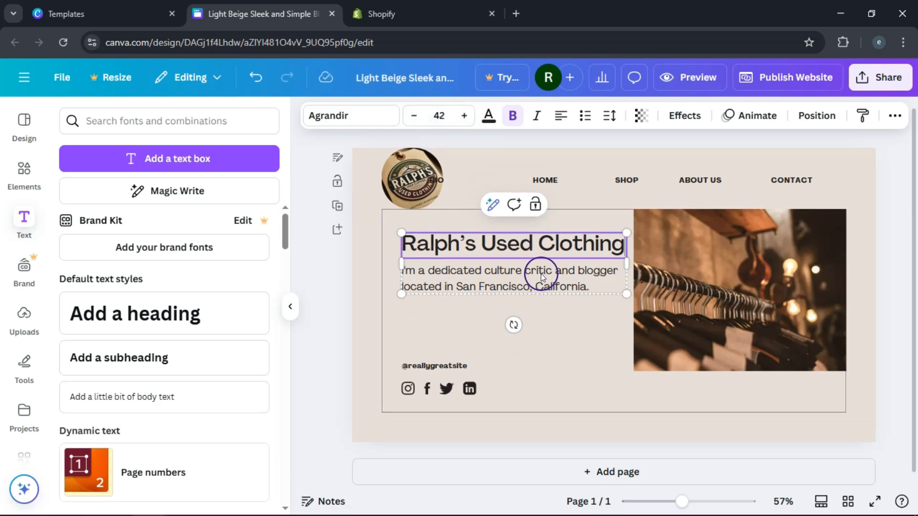
Step: Ungroup the heading and tagline and move both into the upper-left corner of the content frame
{"action": "left_click", "coordinate": [506, 275]}
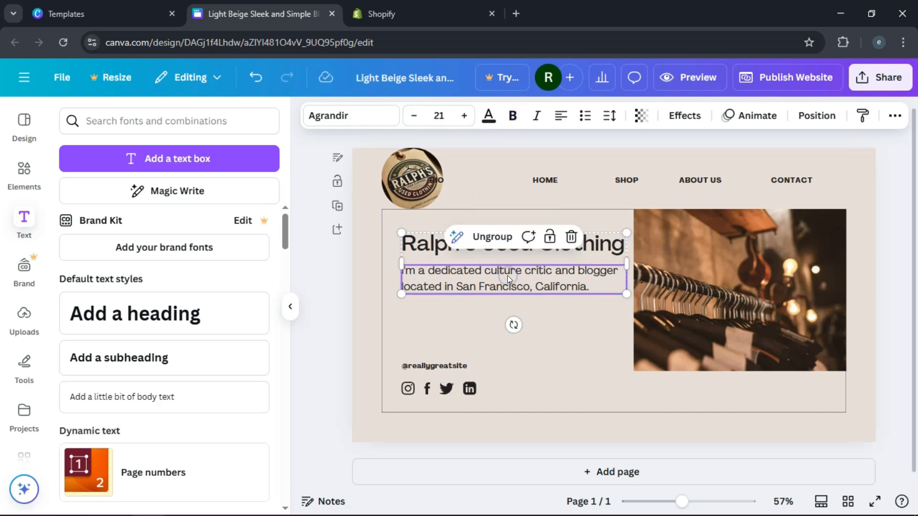
{"action": "left_click", "coordinate": [489, 239]}
{"action": "left_click_drag", "start_coordinate": [491, 247], "coordinate": [461, 226]}
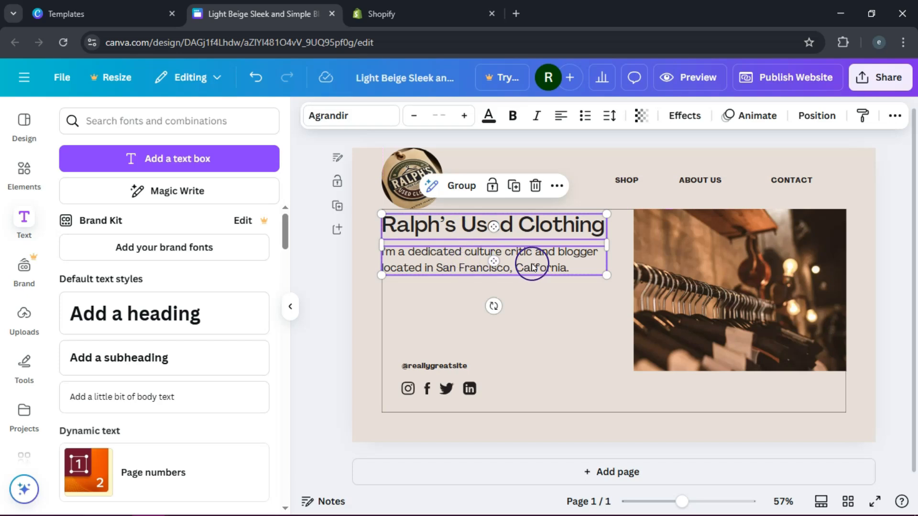
Step: Replace the tagline under the store name with "Discover Unique Finds for Every Ocassion."
{"action": "double_click", "coordinate": [553, 265]}
{"action": "key", "text": "BackSpace"}
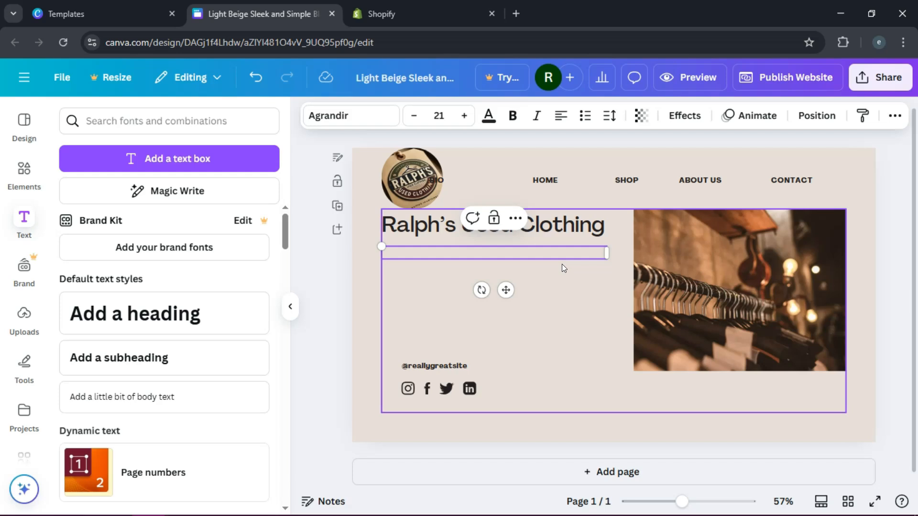
{"action": "type", "text": "Di"}
{"action": "type", "text": "voer"}
{"action": "key", "text": "BackSpace"}
{"action": "key", "text": "BackSpace"}
{"action": "key", "text": "BackSpace"}
{"action": "key", "text": "BackSpace"}
{"action": "type", "text": "cover "}
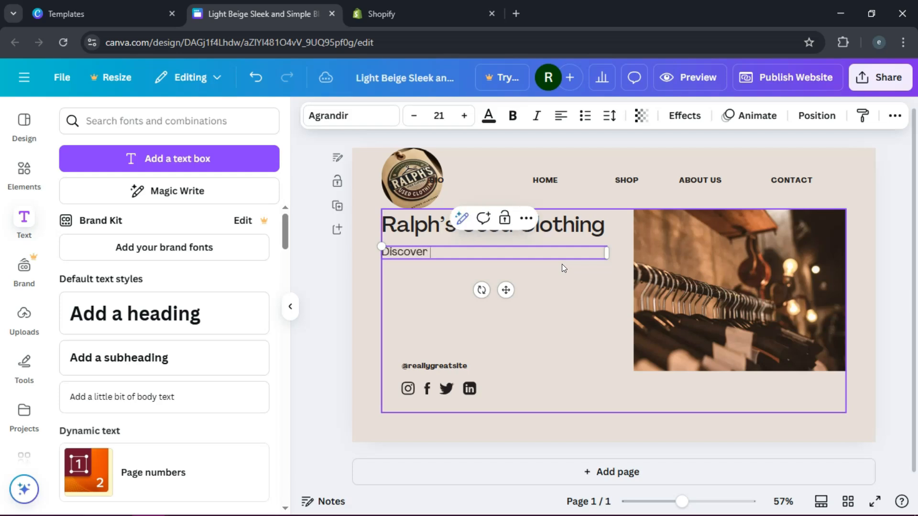
{"action": "type", "text": "Unique Finds for Ever"}
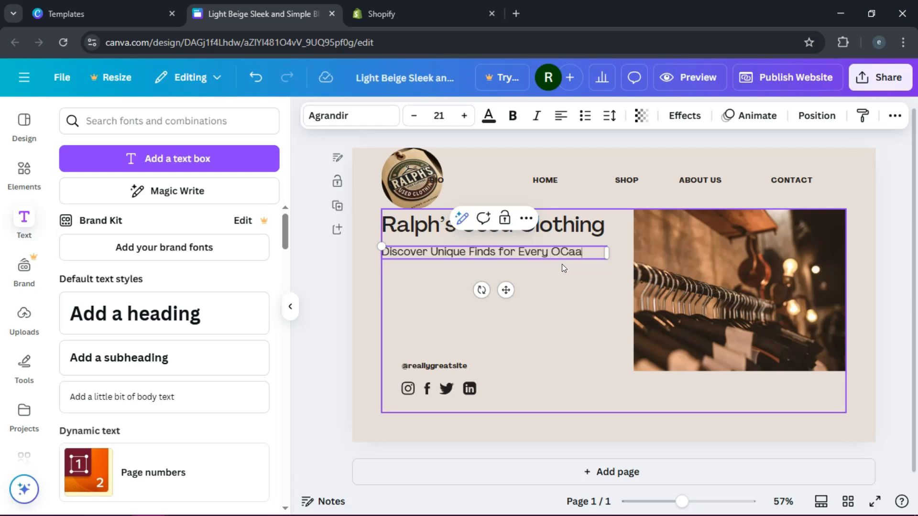
{"action": "type", "text": "y Ocassion."}
{"action": "left_click", "coordinate": [589, 322]}
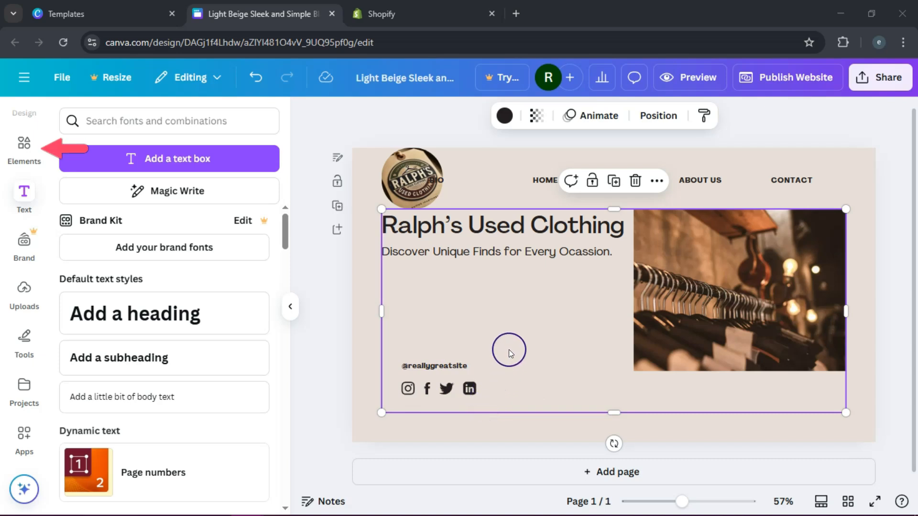
Step: Search the elements library for "Social media icons"
{"action": "left_click", "coordinate": [23, 149]}
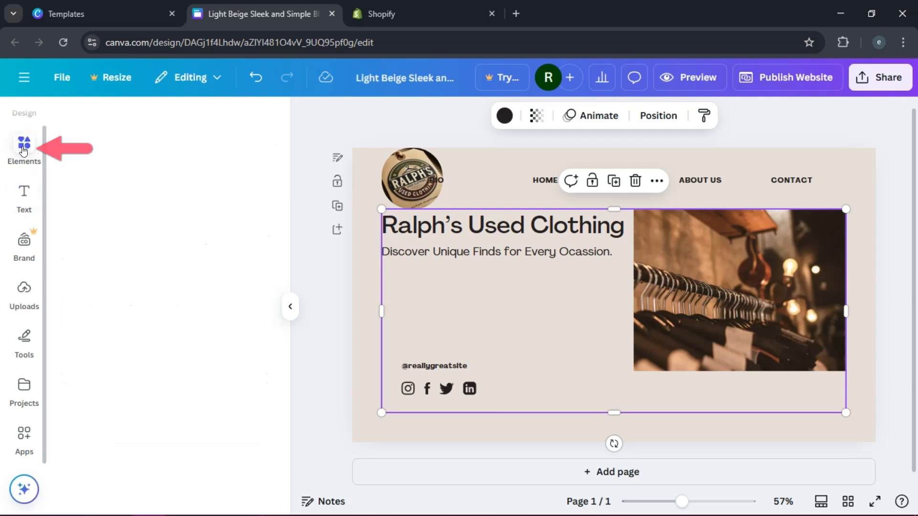
{"action": "left_click", "coordinate": [114, 119]}
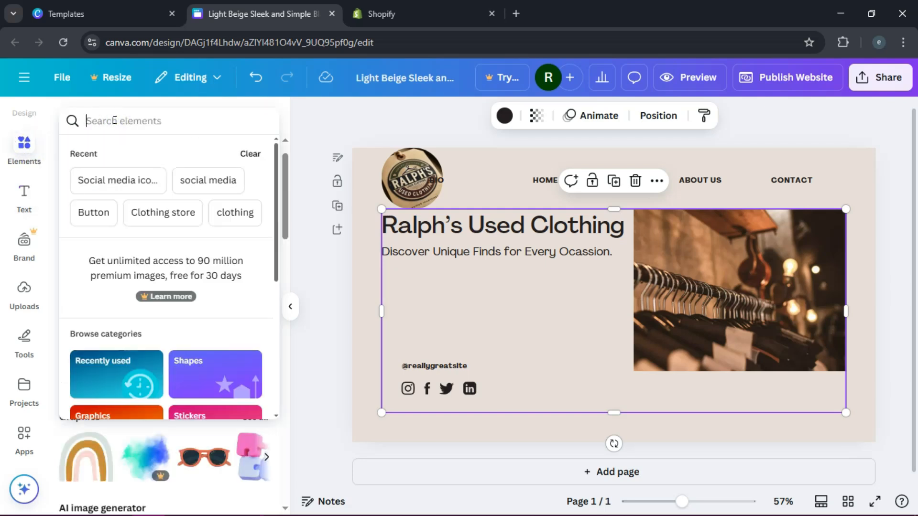
{"action": "left_click", "coordinate": [108, 185]}
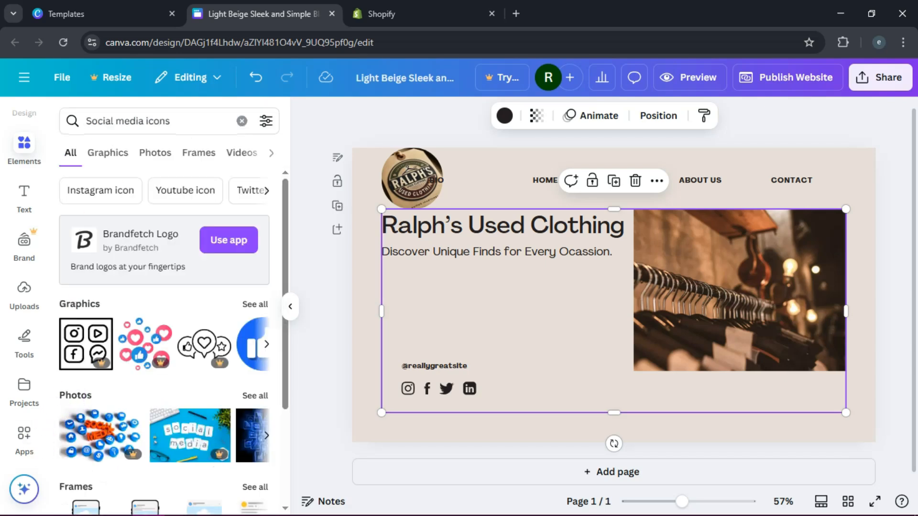
{"action": "left_click", "coordinate": [459, 366]}
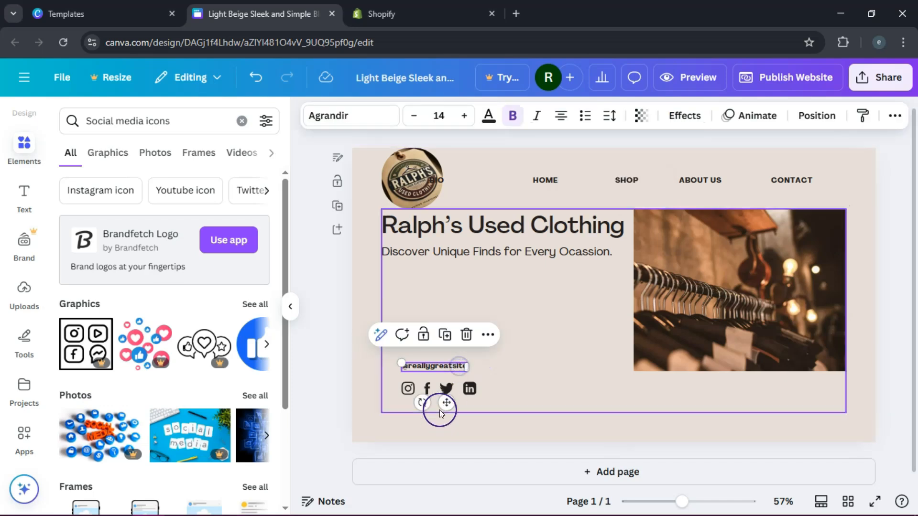
{"action": "left_click_drag", "start_coordinate": [446, 402], "coordinate": [771, 420]}
{"action": "left_click", "coordinate": [739, 387]}
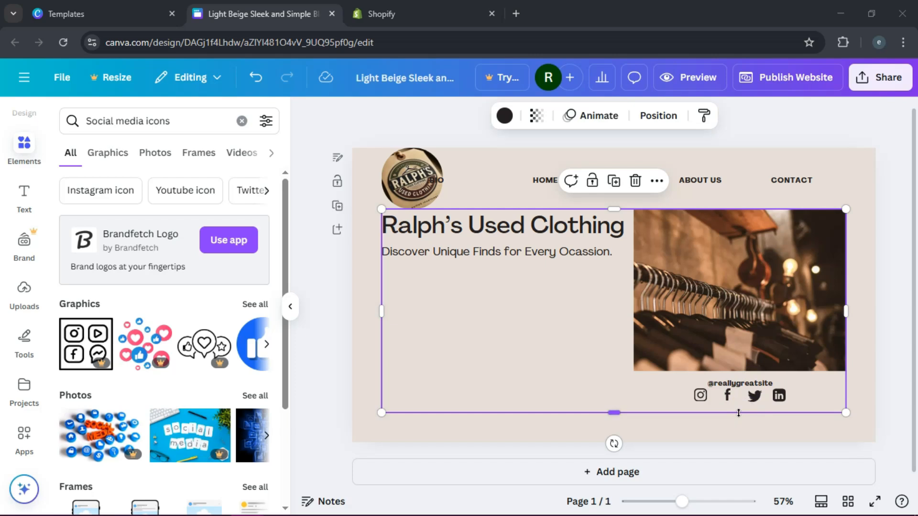
{"action": "left_click", "coordinate": [752, 423]}
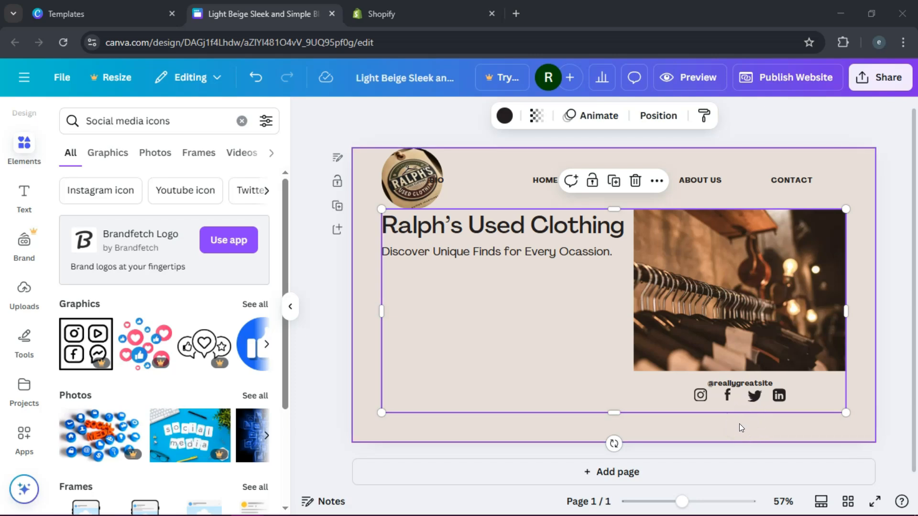
{"action": "left_click", "coordinate": [721, 409]}
{"action": "left_click", "coordinate": [732, 389]}
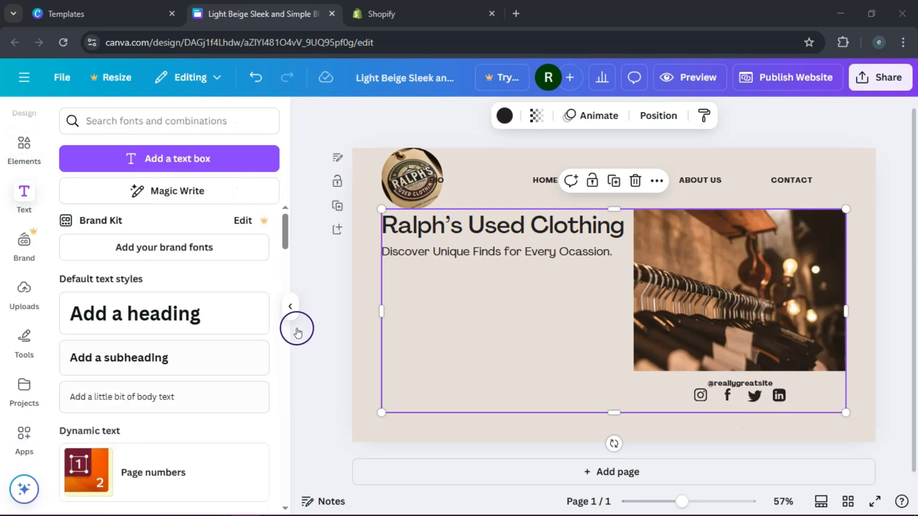
{"action": "key", "text": "ctrl+z"}
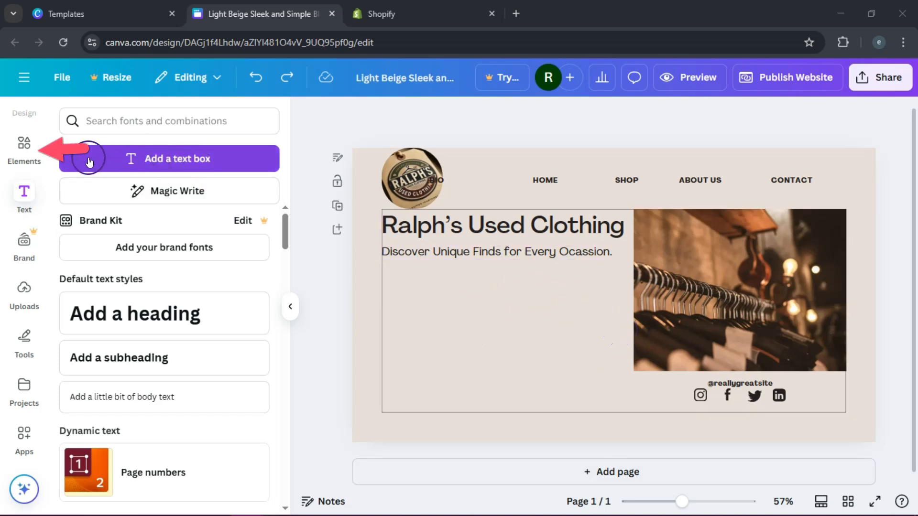
Step: Add a two-column photo grid and place it, reduced in size, below the tagline
{"action": "left_click", "coordinate": [25, 155]}
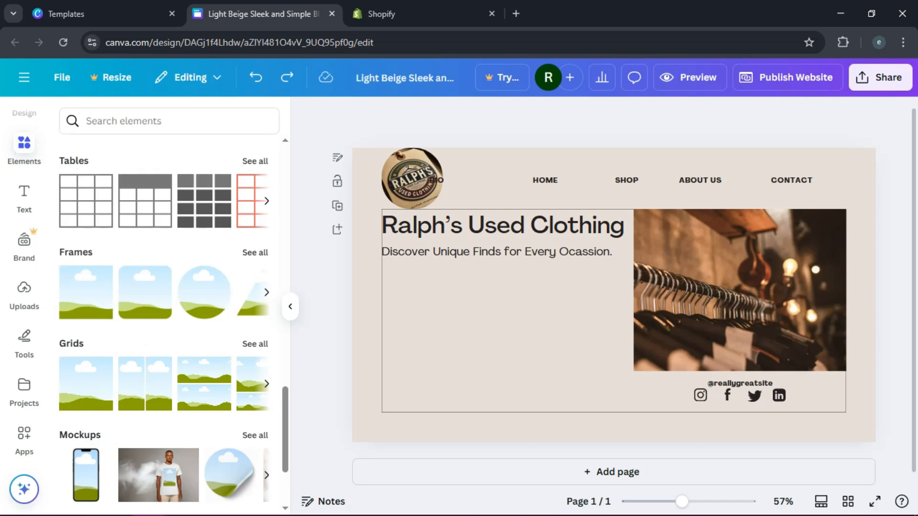
{"action": "left_click", "coordinate": [143, 386]}
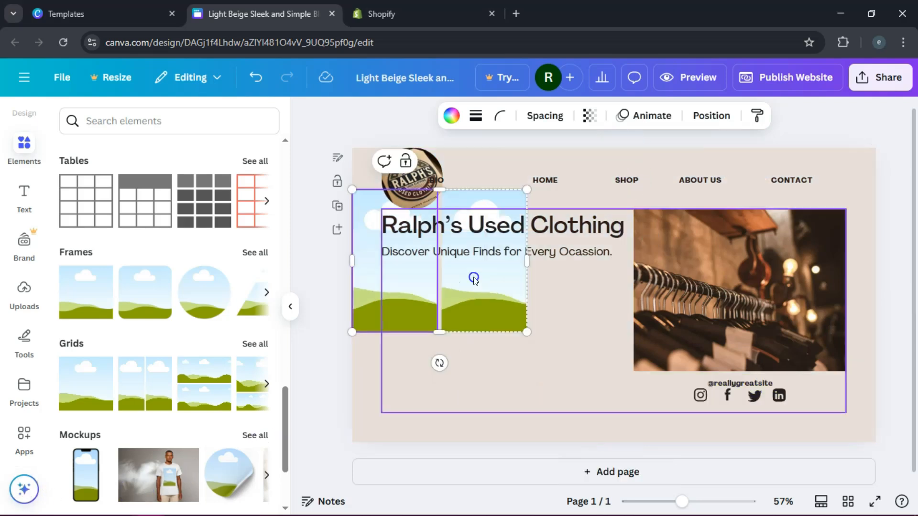
{"action": "left_click_drag", "start_coordinate": [473, 279], "coordinate": [526, 344]}
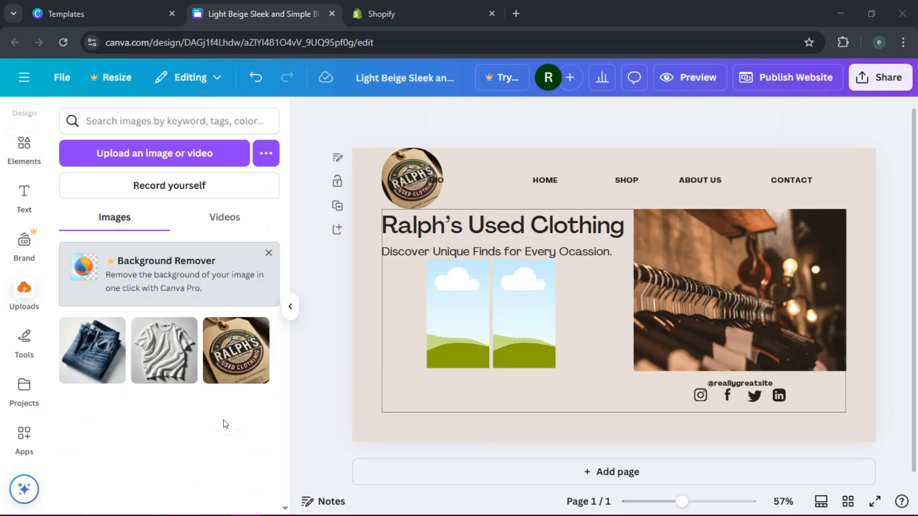
Step: Add the uploaded white T-shirt image and fit it over the left column of the photo grid
{"action": "left_click", "coordinate": [227, 338]}
{"action": "left_click_drag", "start_coordinate": [164, 351], "coordinate": [576, 380]}
{"action": "left_click_drag", "start_coordinate": [599, 433], "coordinate": [449, 364]}
{"action": "left_click_drag", "start_coordinate": [452, 305], "coordinate": [451, 339]}
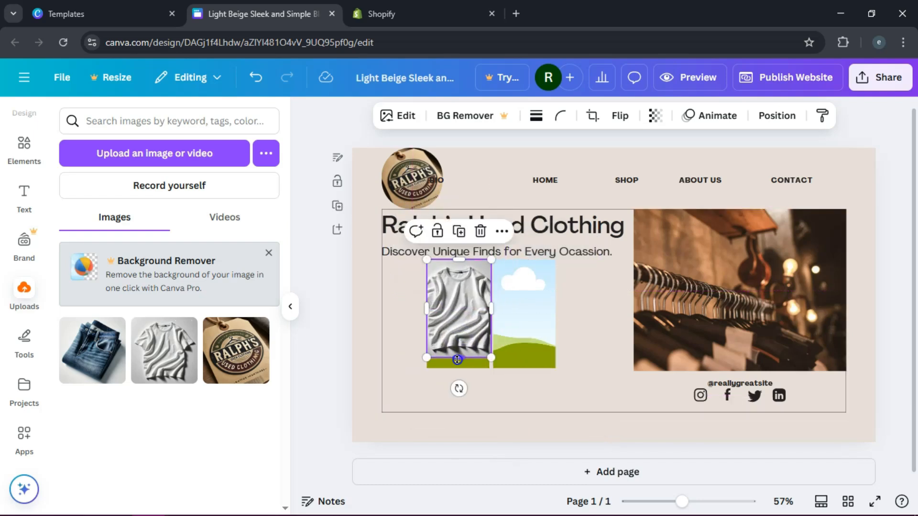
{"action": "left_click_drag", "start_coordinate": [456, 358], "coordinate": [457, 368]}
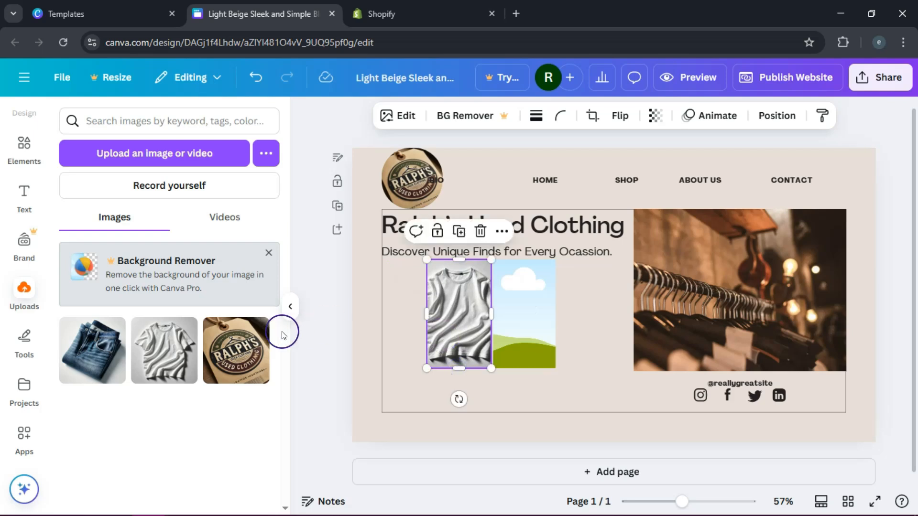
Step: Add the uploaded jeans image and fit it, reduced in size, over the right column of the photo grid
{"action": "left_click", "coordinate": [78, 350]}
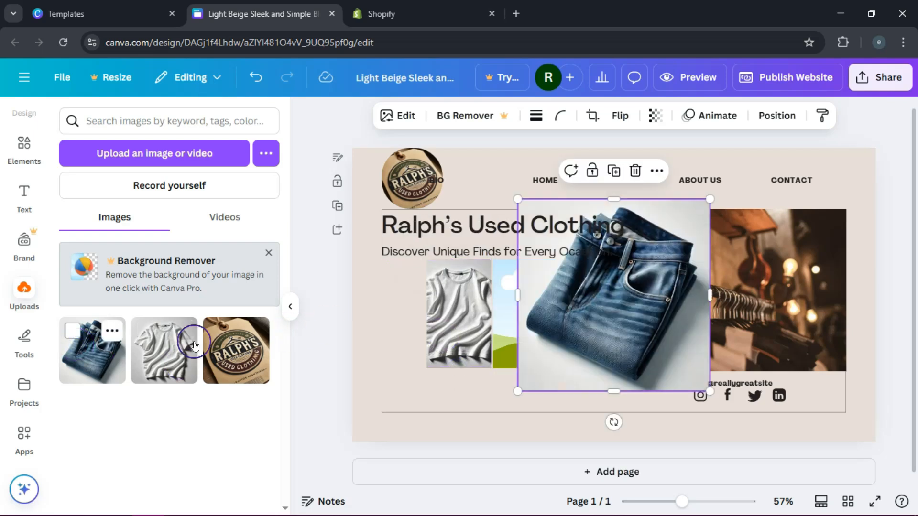
{"action": "left_click_drag", "start_coordinate": [708, 200], "coordinate": [600, 282]}
{"action": "left_click_drag", "start_coordinate": [523, 368], "coordinate": [524, 368]}
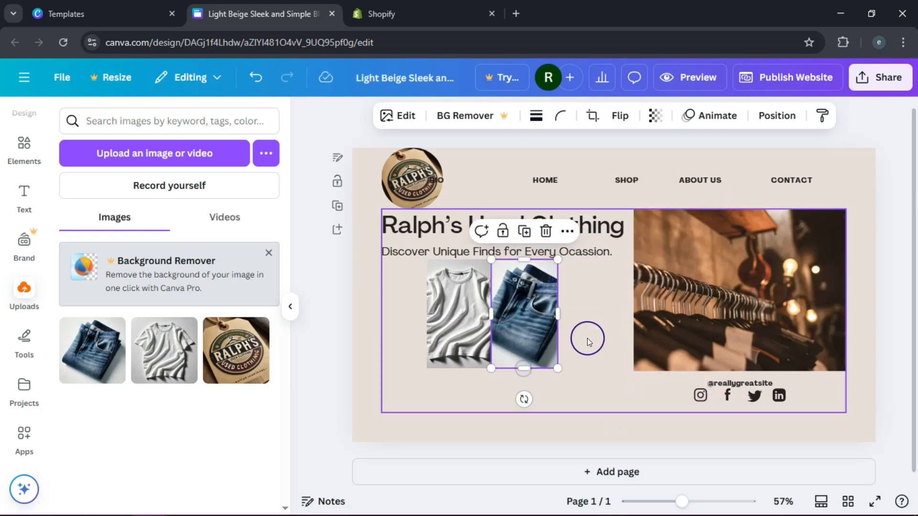
{"action": "left_click", "coordinate": [587, 338]}
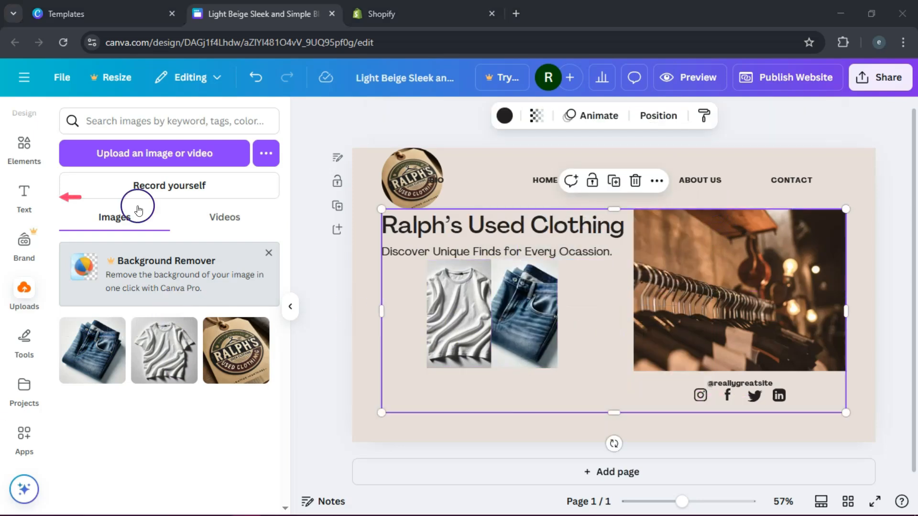
Step: Add a text box, shrink it to about the T-shirt image's width and place it directly beneath that image
{"action": "left_click", "coordinate": [25, 196]}
{"action": "left_click", "coordinate": [162, 164]}
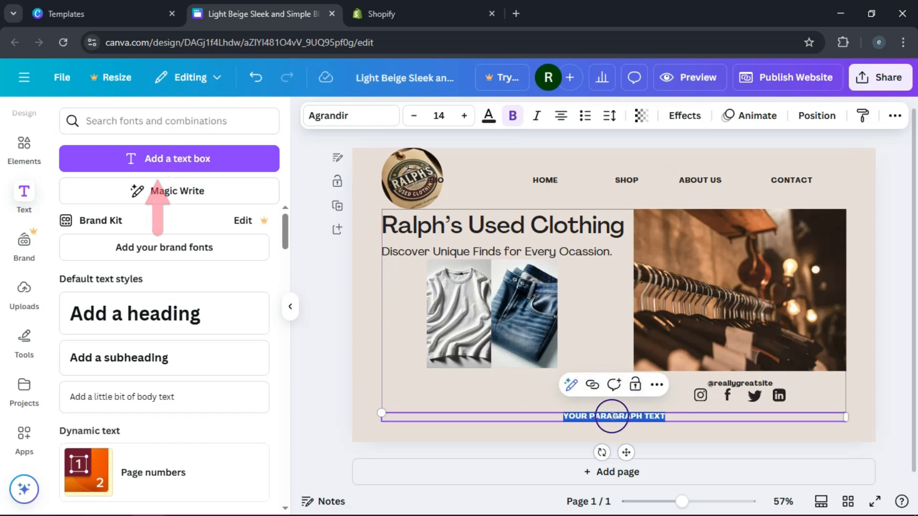
{"action": "left_click_drag", "start_coordinate": [612, 416], "coordinate": [479, 367]}
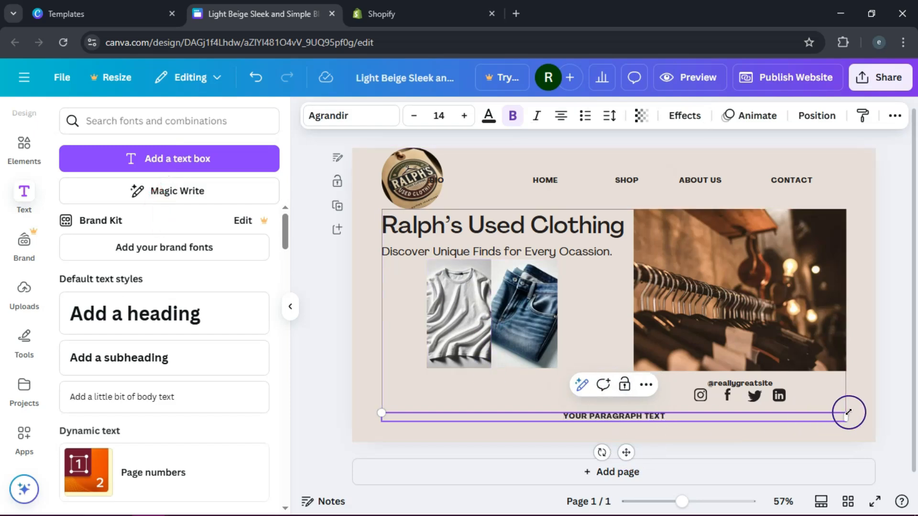
{"action": "left_click_drag", "start_coordinate": [846, 416], "coordinate": [493, 406]}
{"action": "left_click_drag", "start_coordinate": [449, 450], "coordinate": [472, 413]}
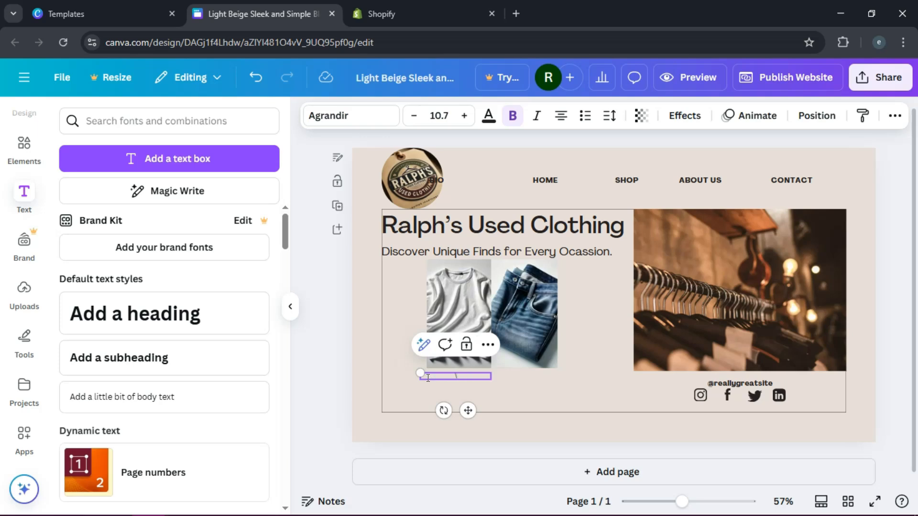
Step: Replace the placeholder text with "WHITE TEE $29.99" and center the label under the T-shirt image
{"action": "key", "text": "BackSpace"}
{"action": "type", "text": "WHITE TEE $29.99"}
{"action": "left_click", "coordinate": [527, 388]}
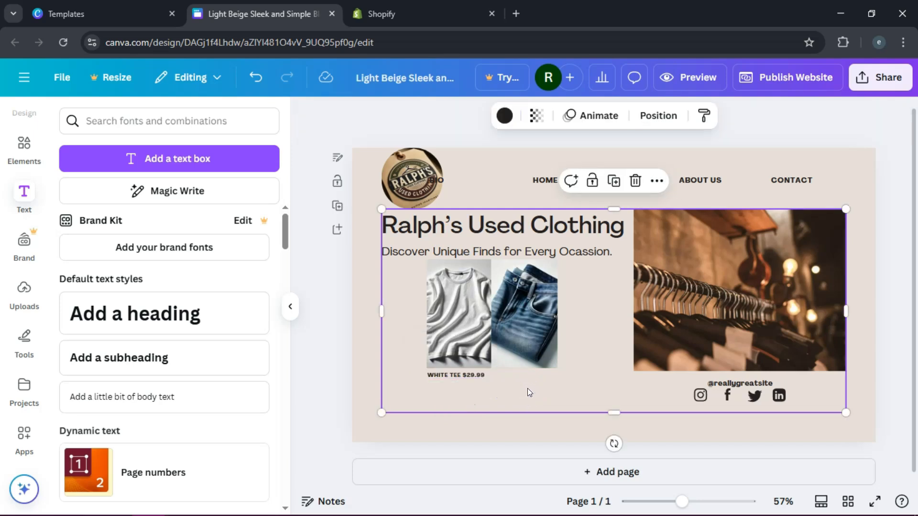
{"action": "left_click", "coordinate": [463, 375]}
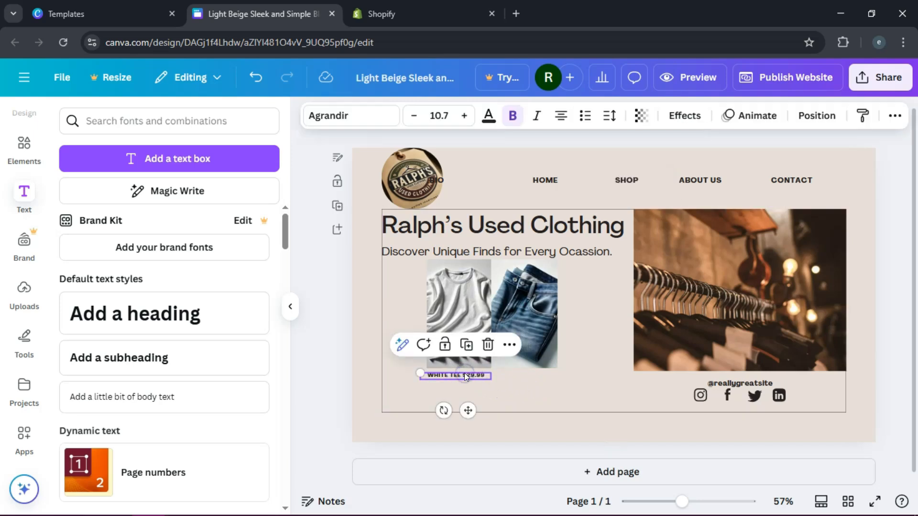
{"action": "left_click_drag", "start_coordinate": [466, 373], "coordinate": [470, 374]}
{"action": "left_click", "coordinate": [526, 400]}
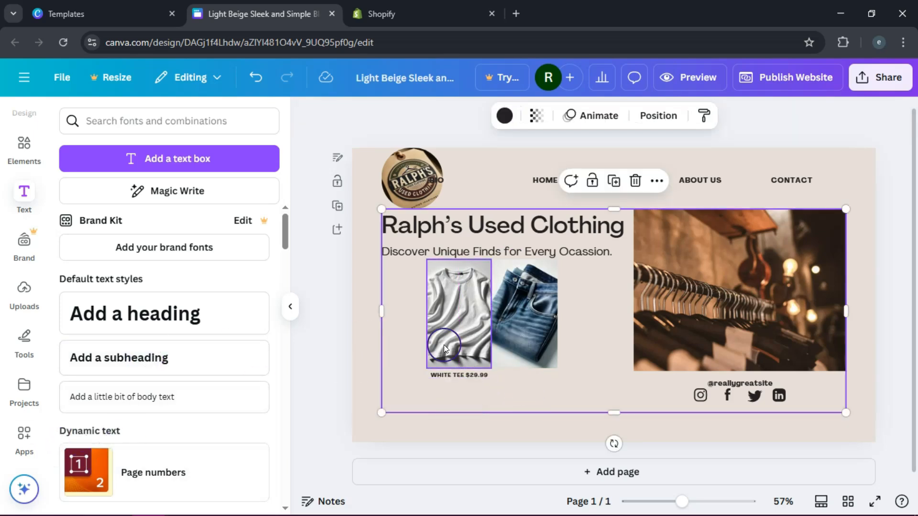
Step: Add a "JEANS $59.99" text label beneath the jeans image, sized 10.6 and aligned with the T-shirt label
{"action": "left_click", "coordinate": [164, 159]}
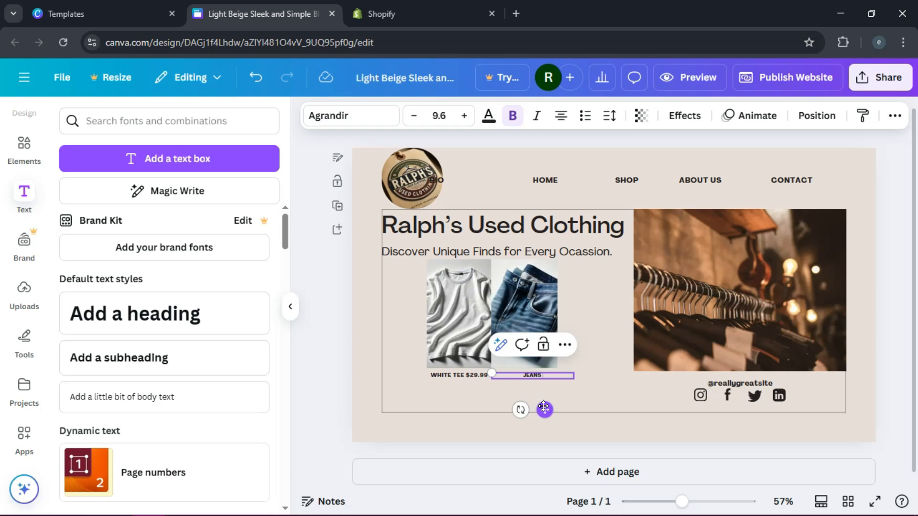
{"action": "type", "text": "$59.99"}
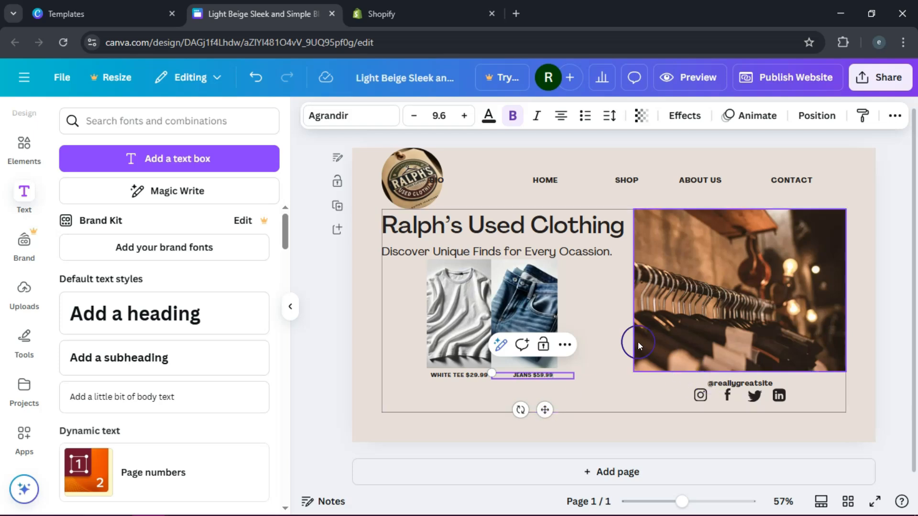
{"action": "left_click", "coordinate": [460, 374]}
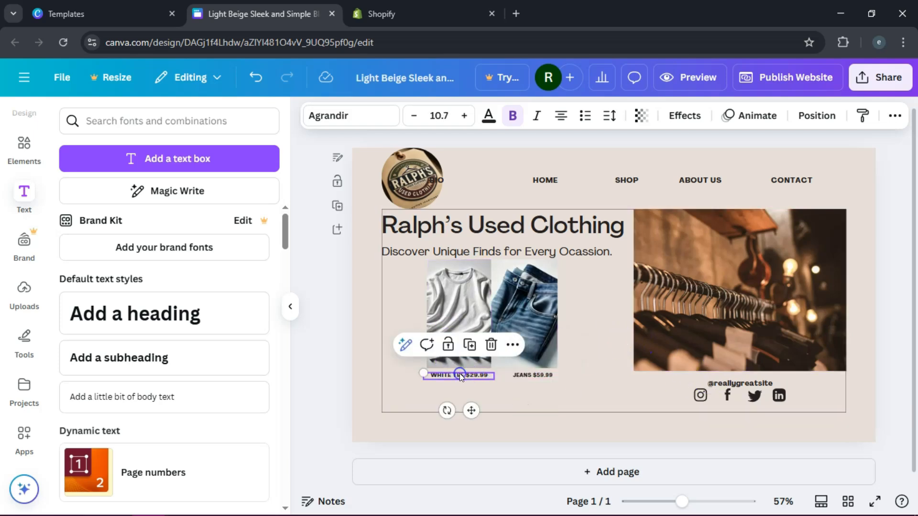
{"action": "left_click", "coordinate": [529, 375]}
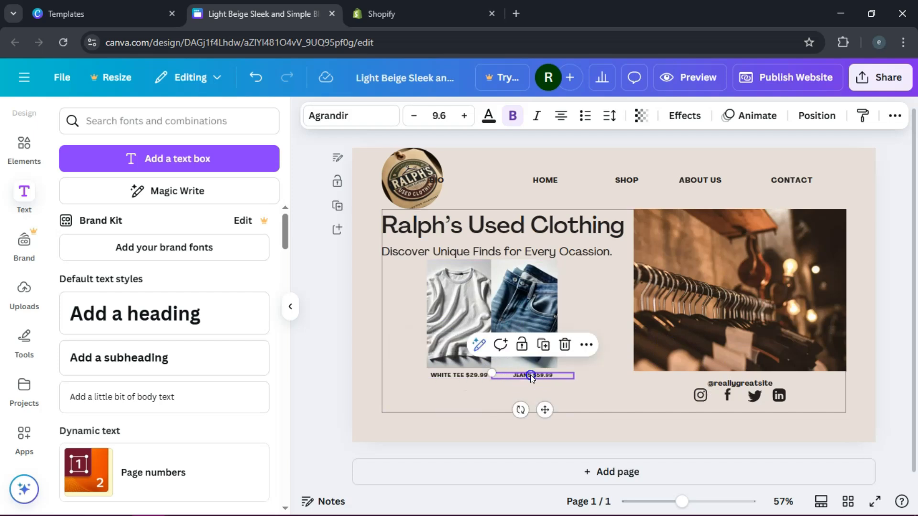
{"action": "left_click", "coordinate": [457, 374]}
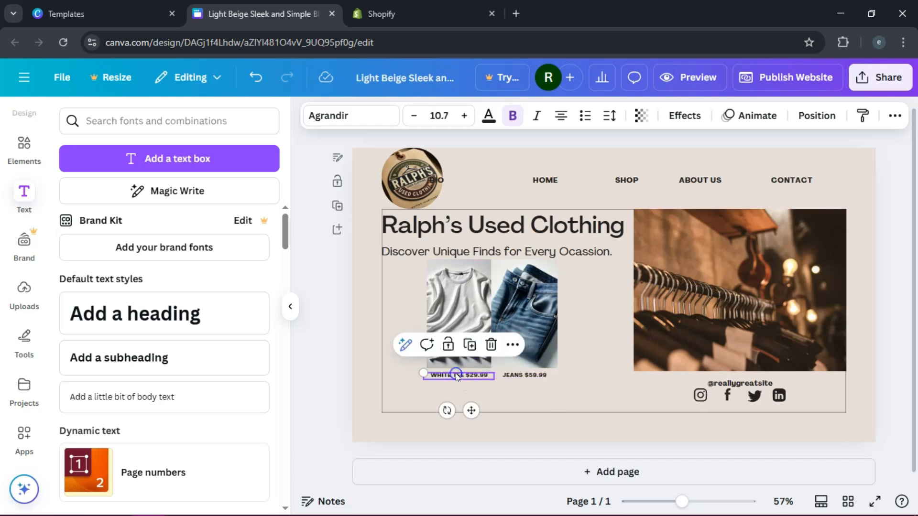
{"action": "left_click", "coordinate": [528, 377]}
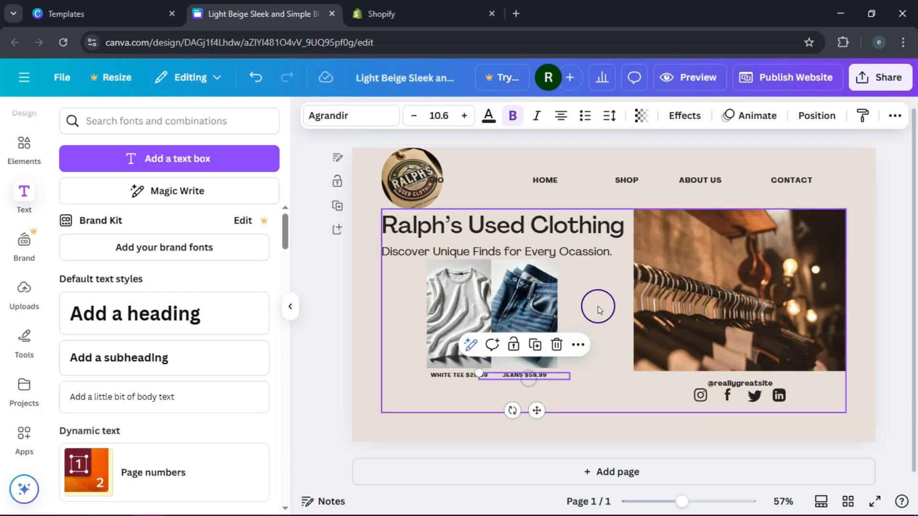
{"action": "left_click", "coordinate": [601, 406]}
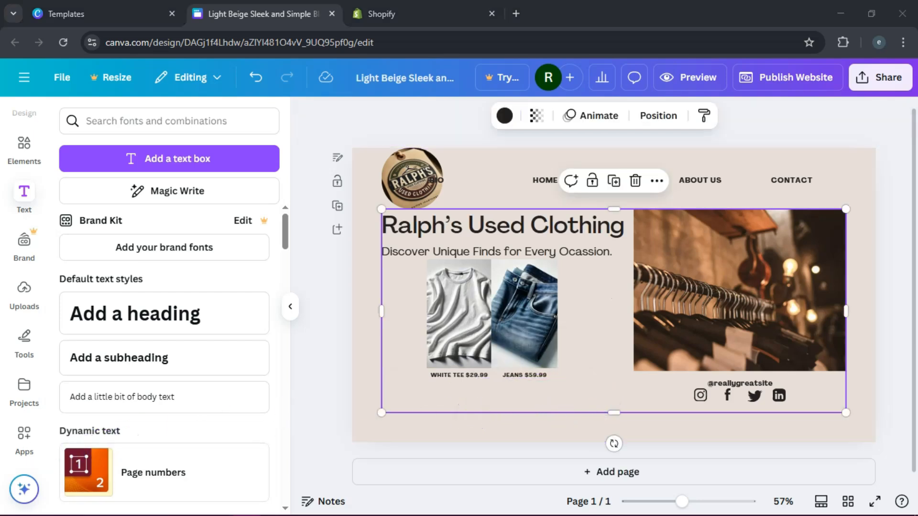
Step: Add a rounded button shape from the elements library and place it, reduced in size, beneath the two price labels
{"action": "left_click", "coordinate": [22, 162]}
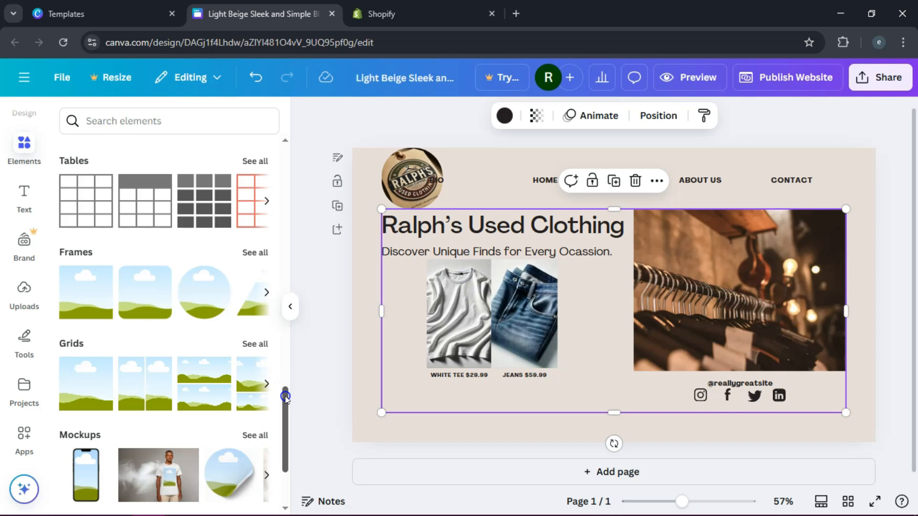
{"action": "left_click_drag", "start_coordinate": [285, 397], "coordinate": [282, 208]}
{"action": "left_click", "coordinate": [266, 225]}
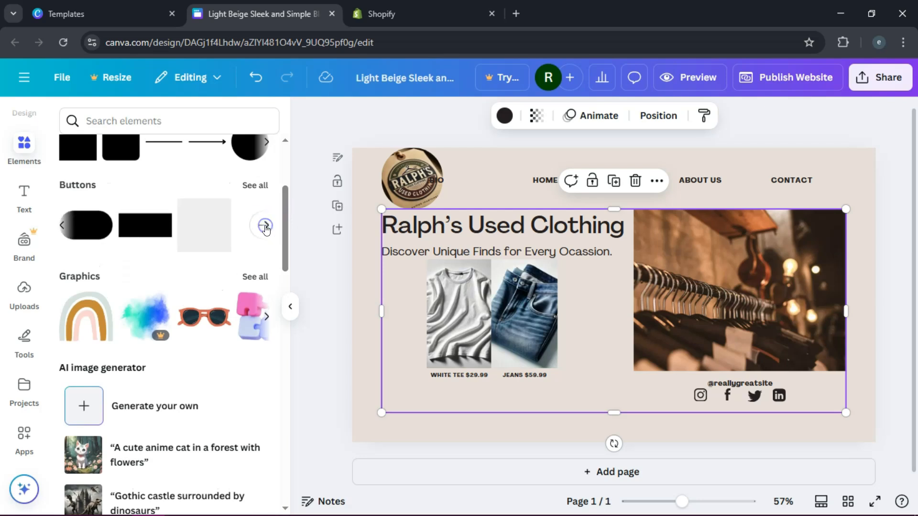
{"action": "left_click", "coordinate": [81, 225]}
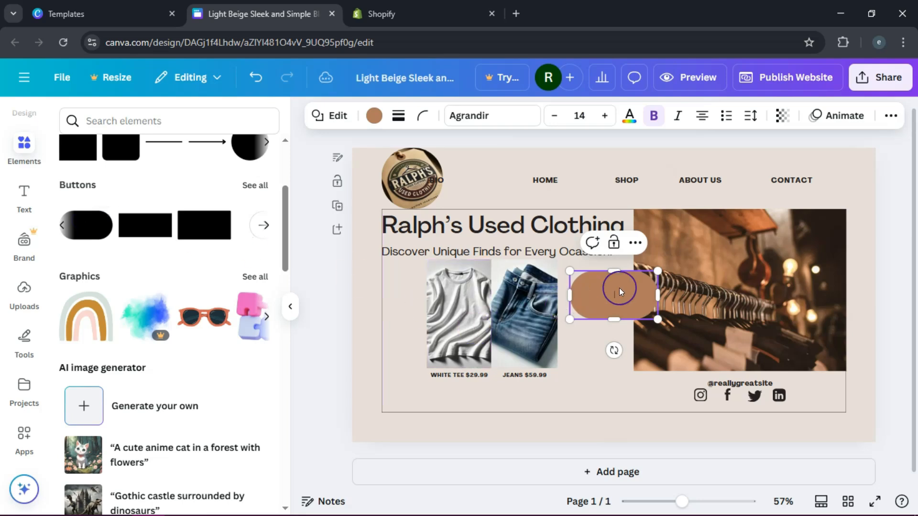
{"action": "left_click_drag", "start_coordinate": [618, 287], "coordinate": [497, 396]}
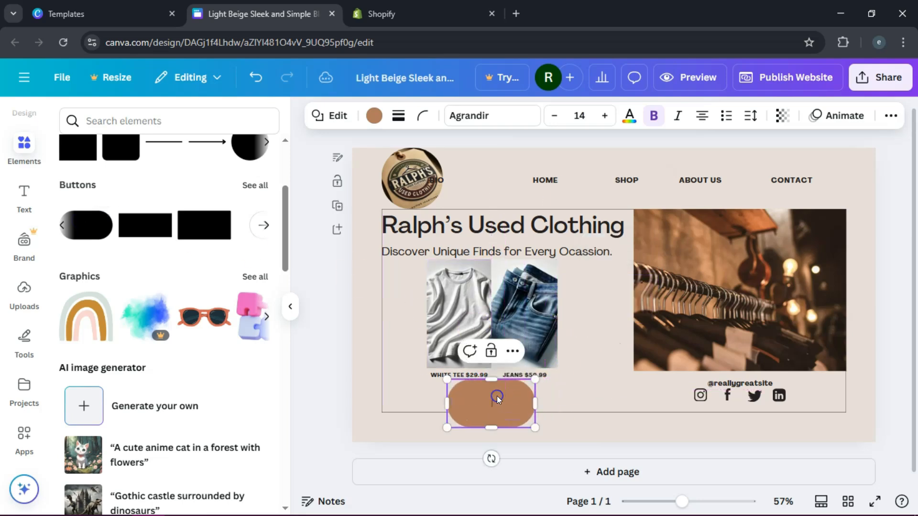
{"action": "left_click_drag", "start_coordinate": [530, 424], "coordinate": [518, 403]}
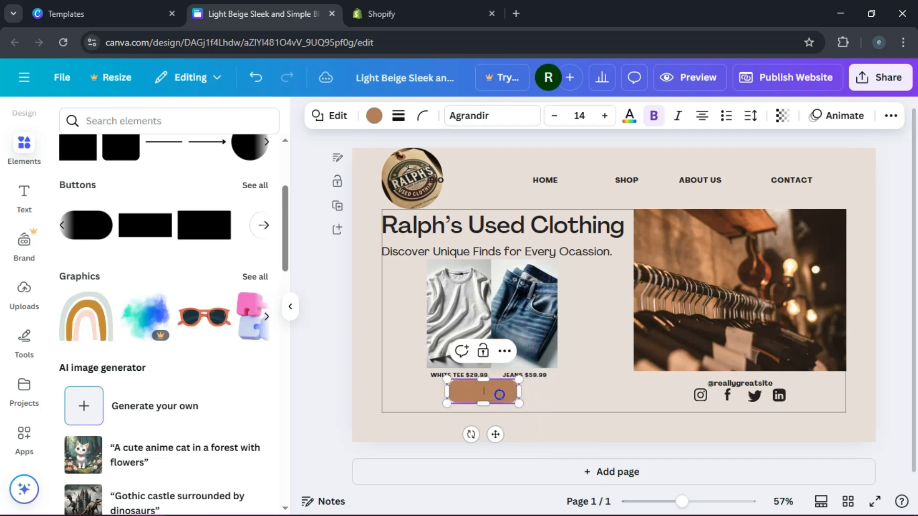
{"action": "left_click_drag", "start_coordinate": [495, 434], "coordinate": [503, 436]}
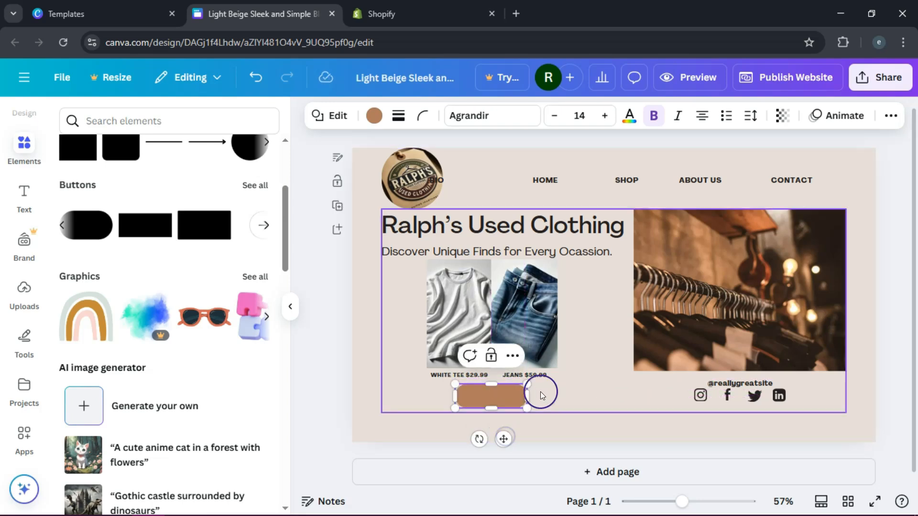
Step: Give the narrowed, centered button a solid border and label it "SHOP NOW"
{"action": "left_click", "coordinate": [399, 117]}
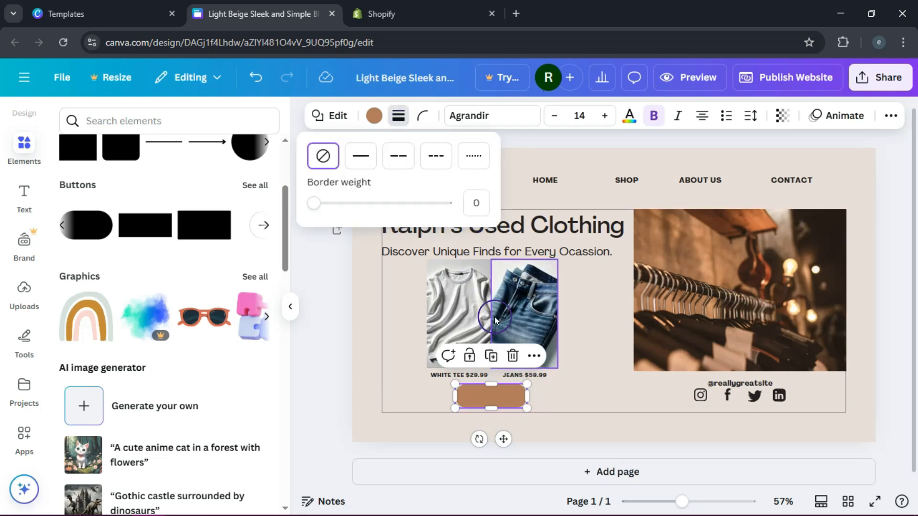
{"action": "left_click", "coordinate": [361, 157]}
{"action": "left_click_drag", "start_coordinate": [526, 384], "coordinate": [491, 398]}
{"action": "left_click_drag", "start_coordinate": [499, 440], "coordinate": [501, 440]}
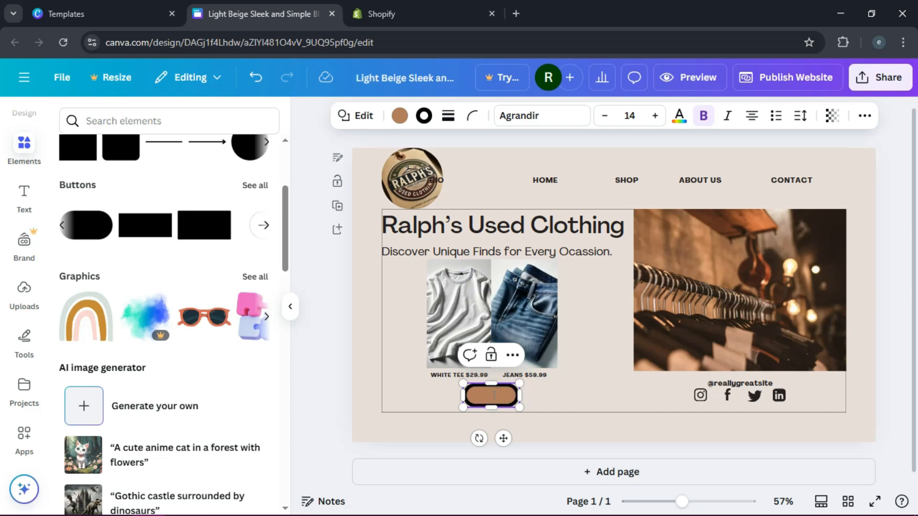
{"action": "type", "text": "SHOP NOW"}
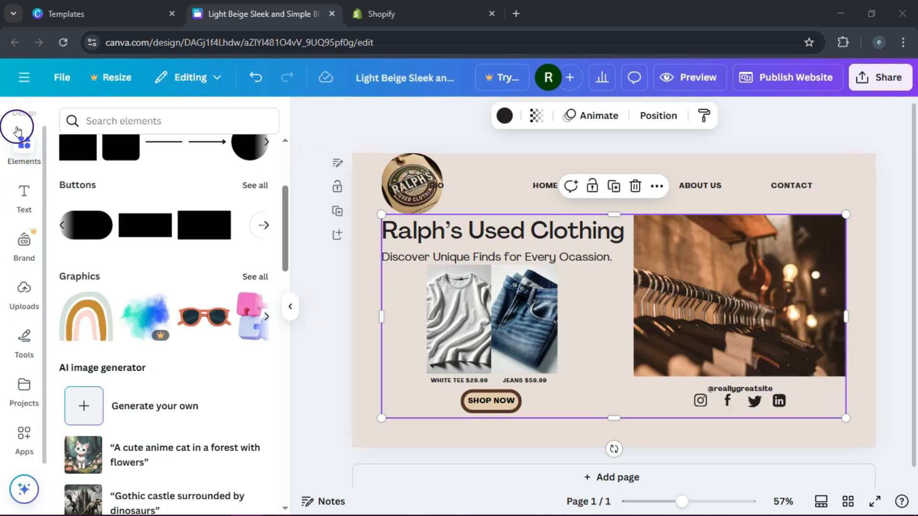
{"action": "left_click", "coordinate": [24, 164]}
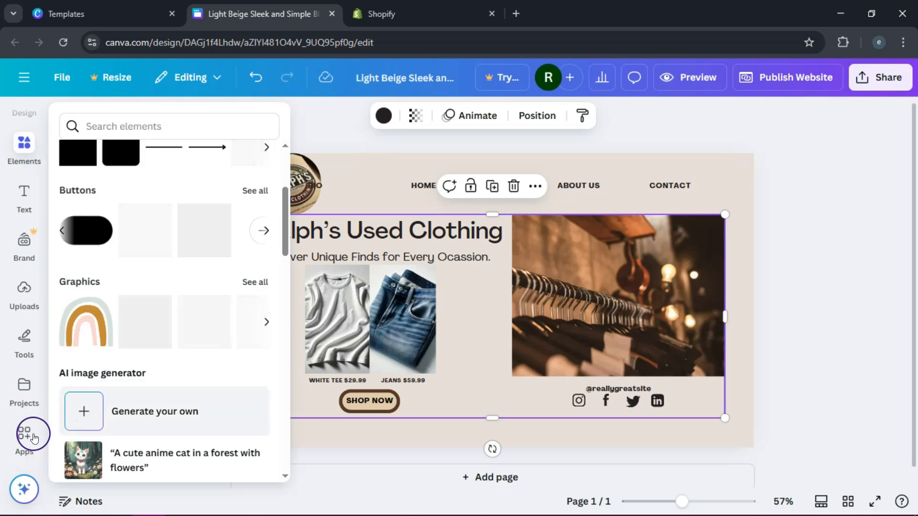
{"action": "left_click", "coordinate": [245, 515]}
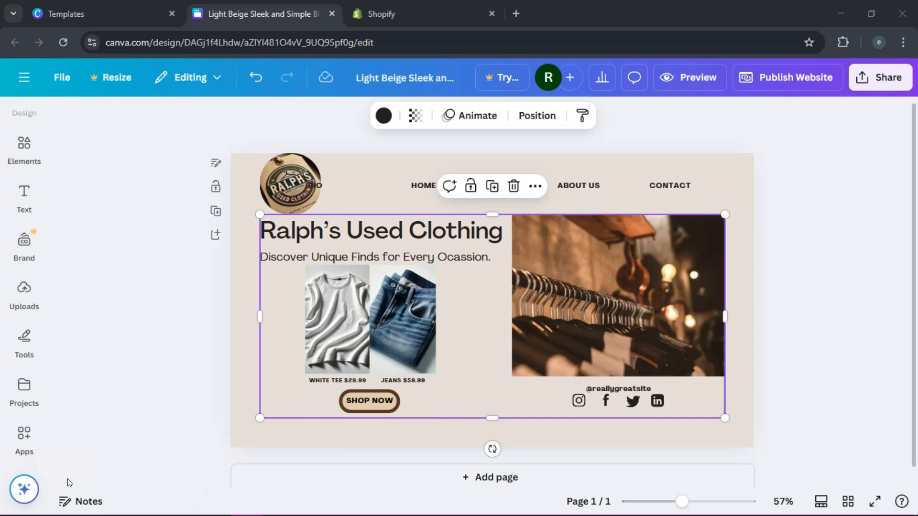
{"action": "left_click", "coordinate": [819, 215]}
Step: Preview the website in desktop and mobile views, checking the layout in each, and return to the editor
{"action": "left_click", "coordinate": [693, 85]}
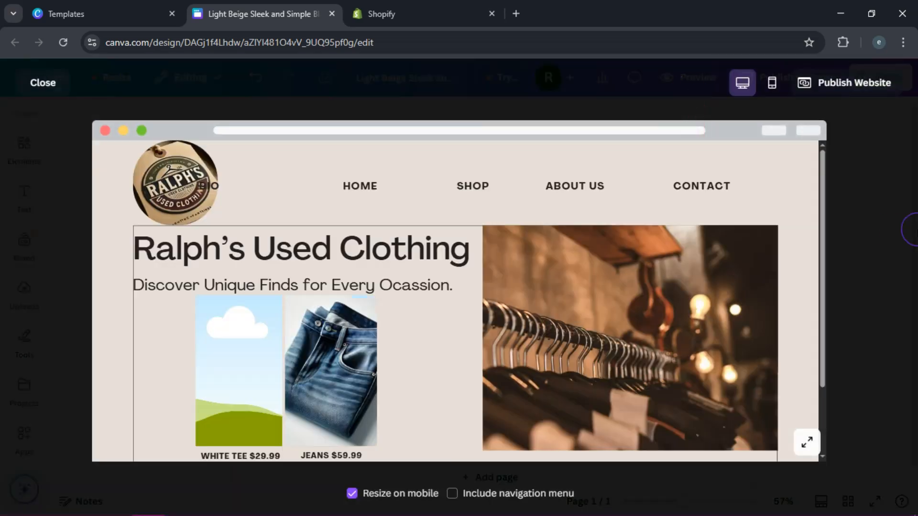
{"action": "left_click_drag", "start_coordinate": [821, 205], "coordinate": [815, 178]}
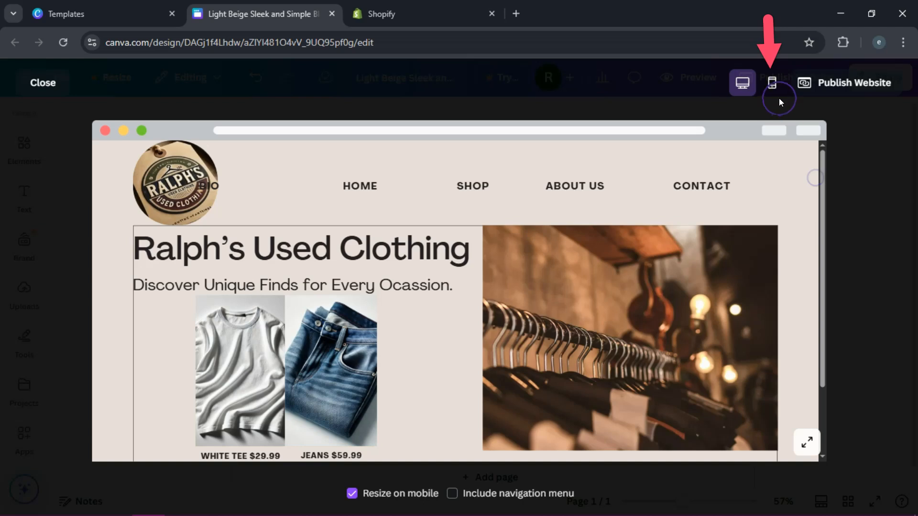
{"action": "left_click", "coordinate": [773, 85]}
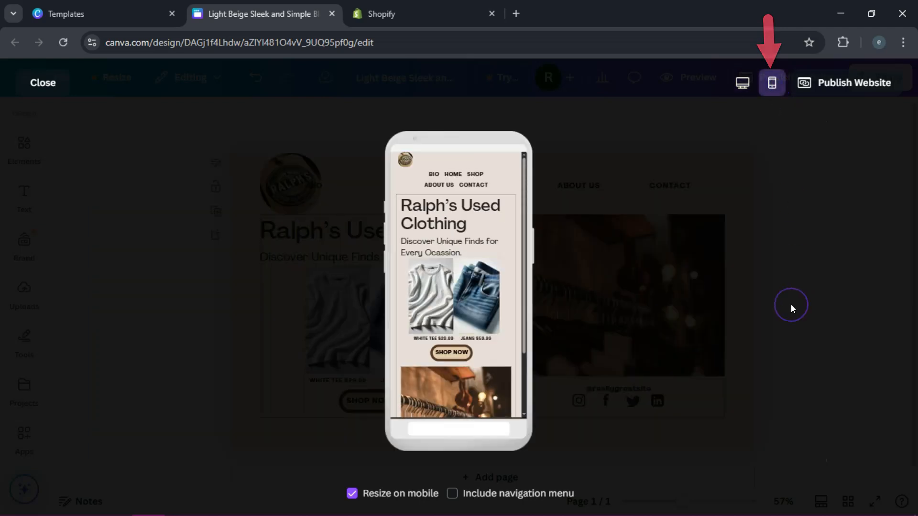
{"action": "left_click", "coordinate": [522, 319]}
{"action": "left_click_drag", "start_coordinate": [522, 319], "coordinate": [547, 219]}
{"action": "left_click", "coordinate": [328, 211]}
{"action": "left_click", "coordinate": [52, 87]}
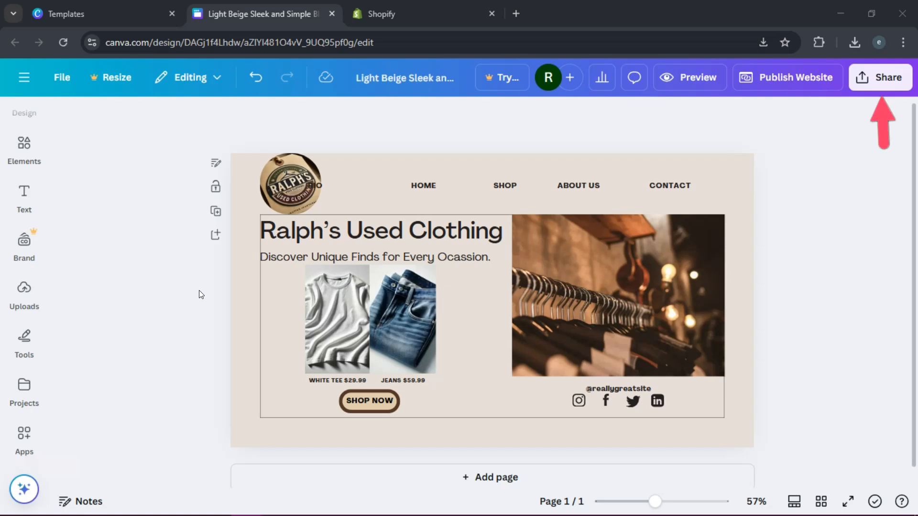
Step: Examine the file types offered for downloading the design and close the download options without exporting
{"action": "left_click", "coordinate": [878, 89]}
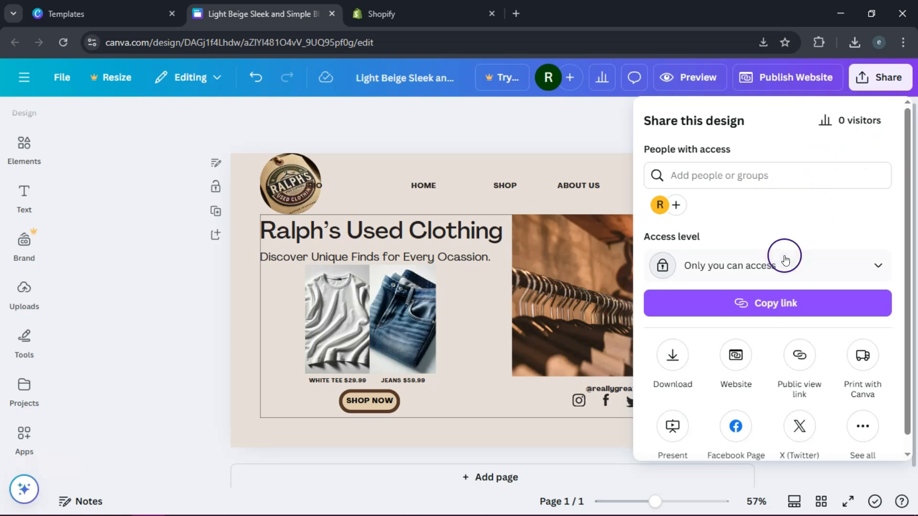
{"action": "left_click", "coordinate": [673, 356]}
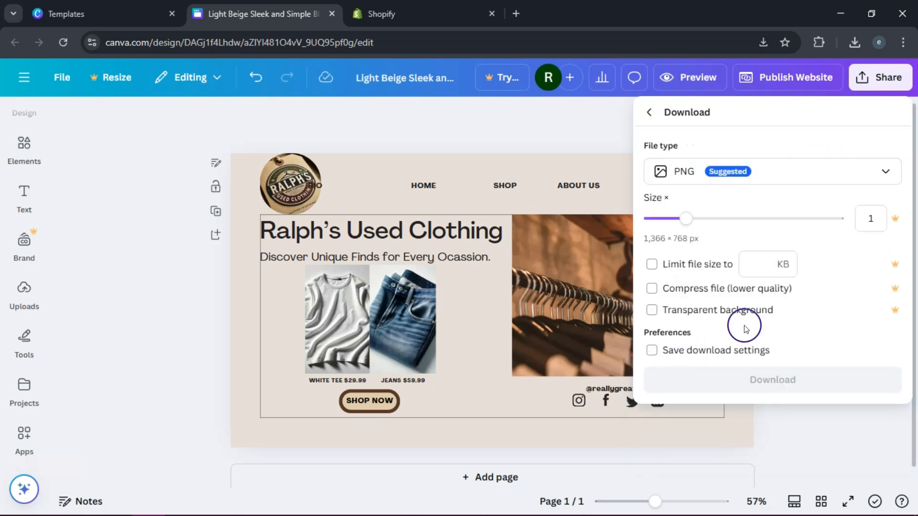
{"action": "left_click", "coordinate": [887, 173]}
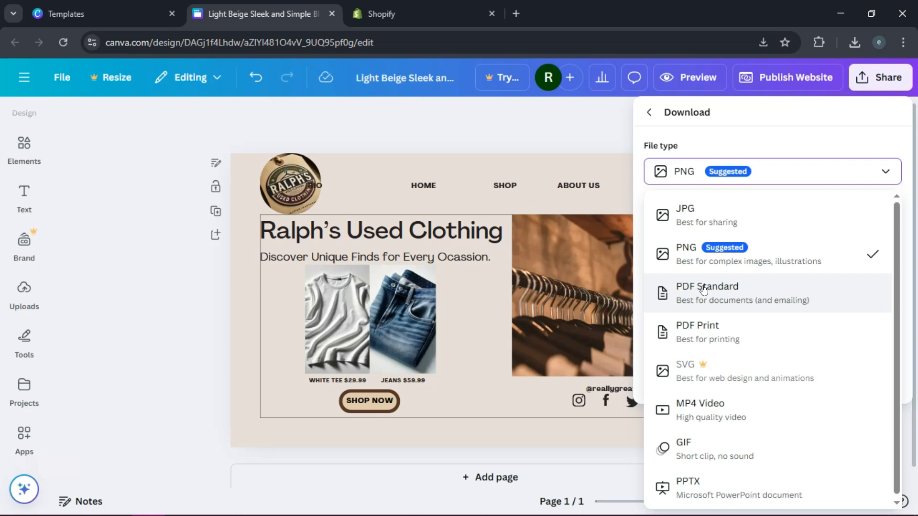
{"action": "left_click", "coordinate": [466, 133]}
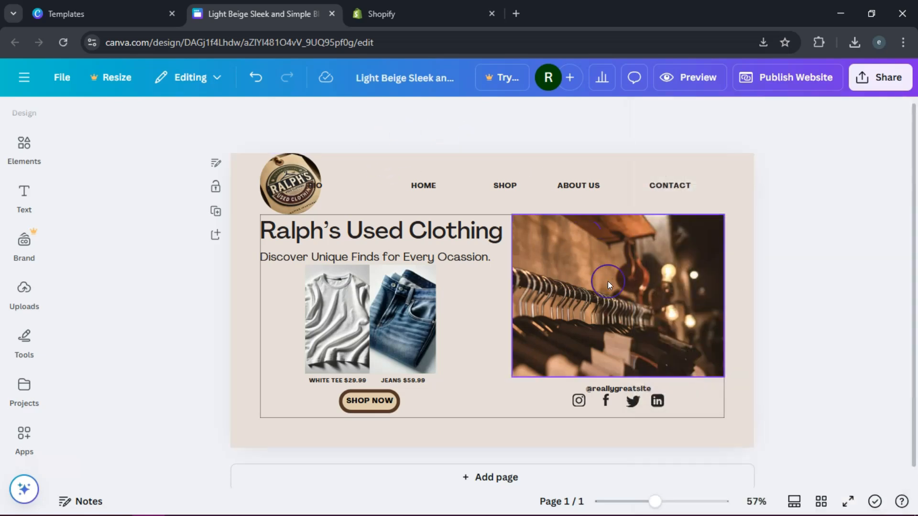
Step: Download only the clothing rack photo, both product images, the round logo and the "SHOP NOW" button as a combined PNG selection
{"action": "left_click", "coordinate": [609, 298]}
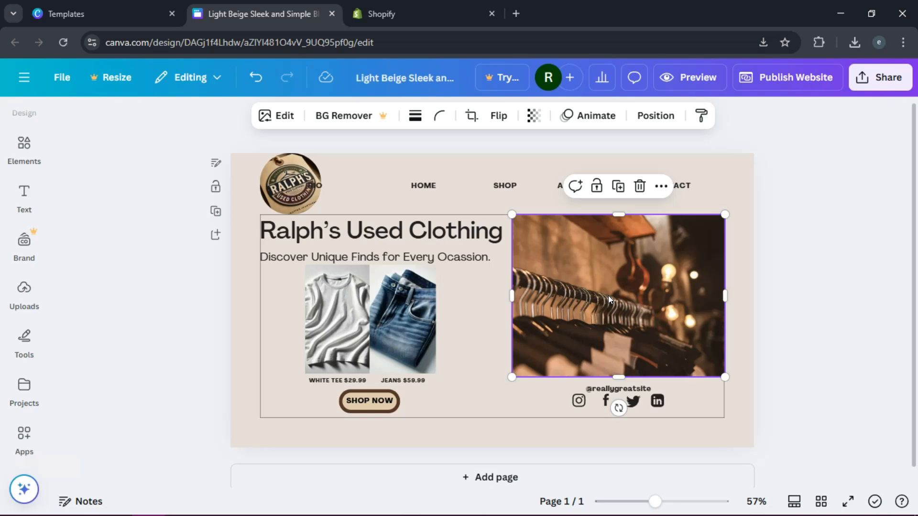
{"action": "left_click", "coordinate": [402, 317], "text": "shift"}
{"action": "left_click", "coordinate": [340, 317], "text": "shift"}
{"action": "left_click", "coordinate": [297, 193], "text": "shift"}
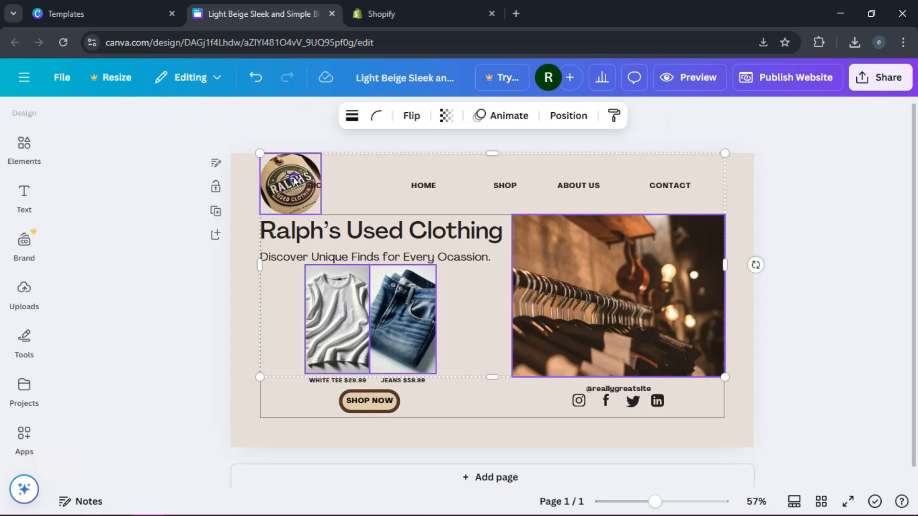
{"action": "left_click", "coordinate": [365, 405], "text": "shift"}
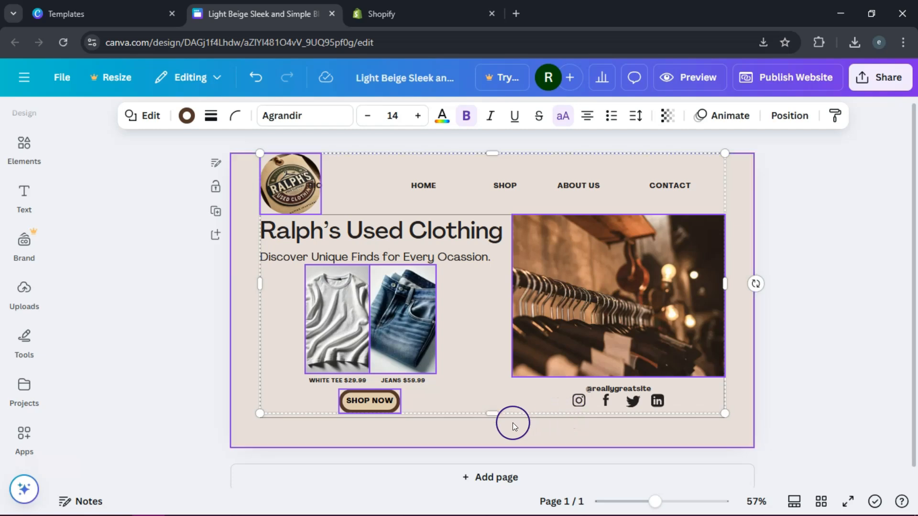
{"action": "right_click", "coordinate": [587, 276]}
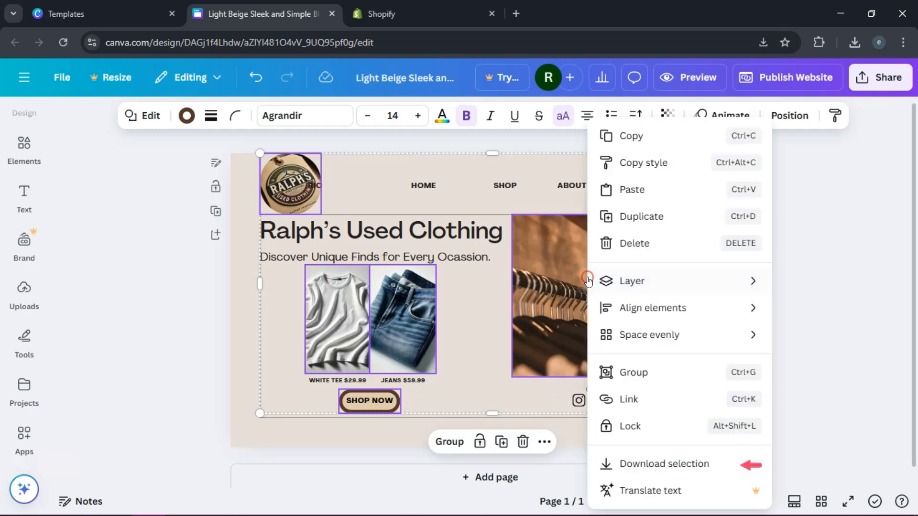
{"action": "left_click", "coordinate": [669, 464]}
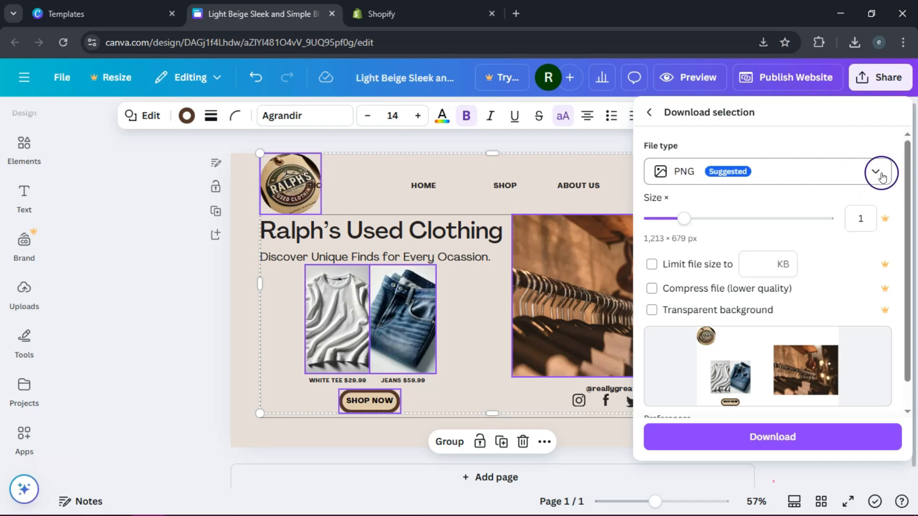
{"action": "left_click", "coordinate": [752, 435]}
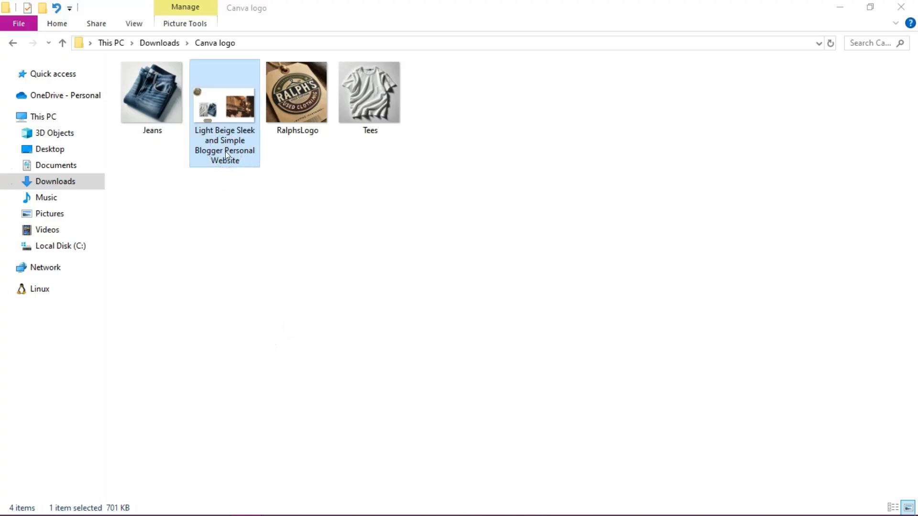
Step: Open the downloaded "Light Beige Sleek and Simple Blogger Personal Website" image from the Canva logo folder in Windows Photo Viewer to check the exported elements
{"action": "double_click", "coordinate": [233, 118]}
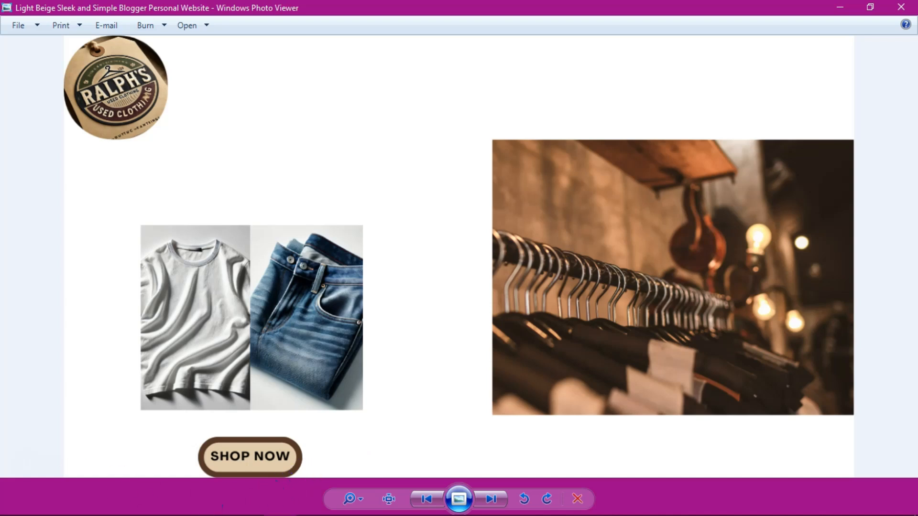
{"action": "left_click", "coordinate": [193, 271]}
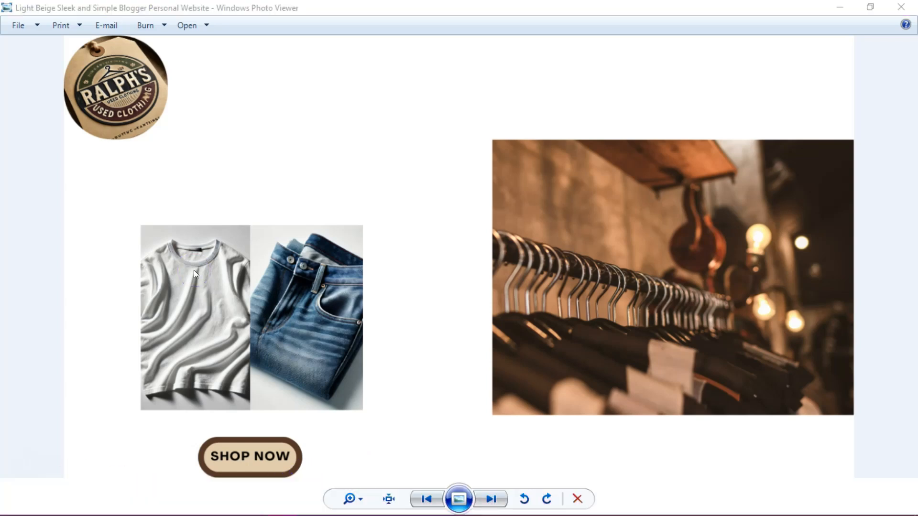